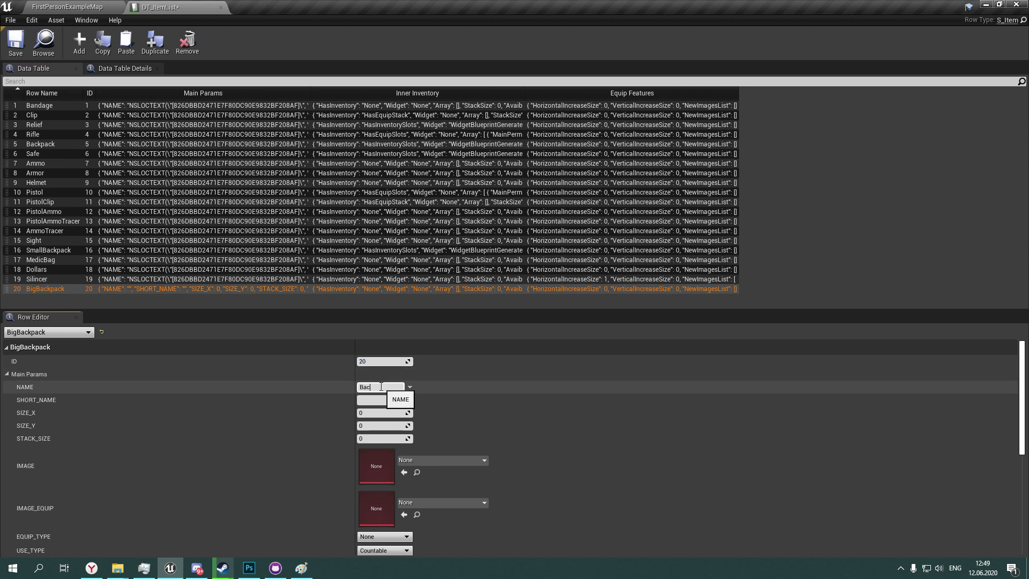
Set the BigBackpack row's NAME to "Big Bag" and its SHORT_NAME to "Backpack".
key(Return)
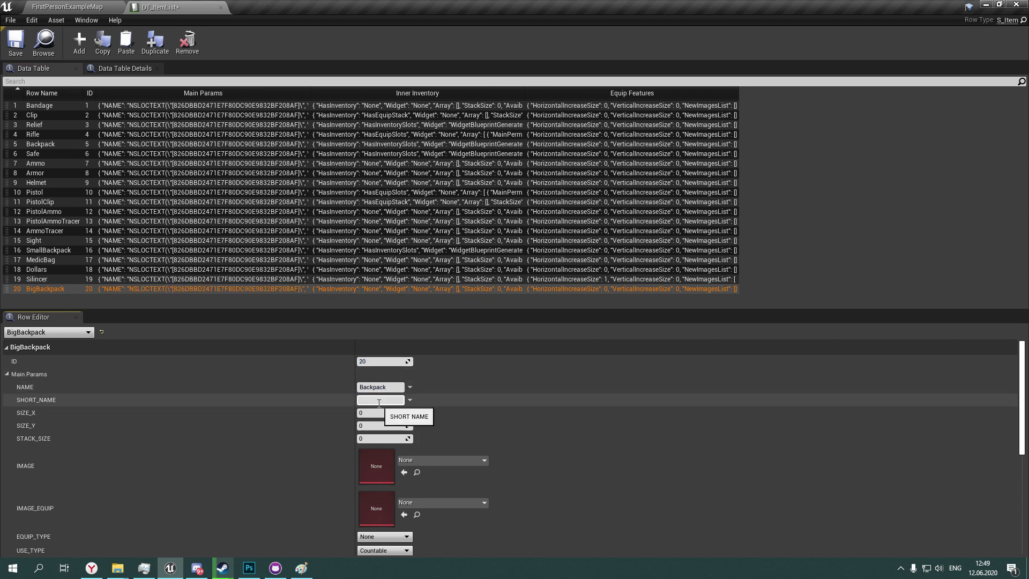
click(390, 389)
text(B)
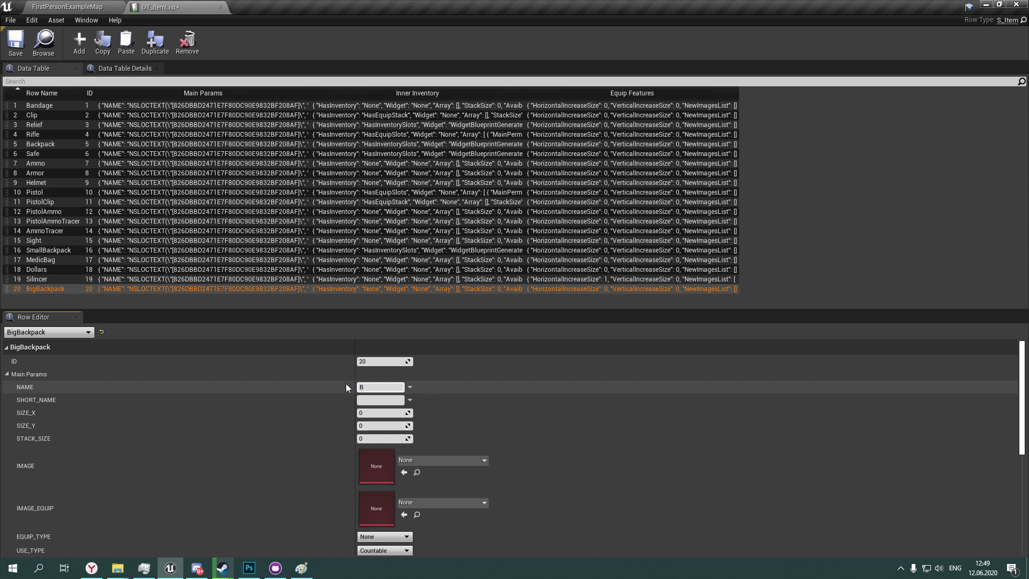
text(ig Bag)
key(Tab)
text(Backpack)
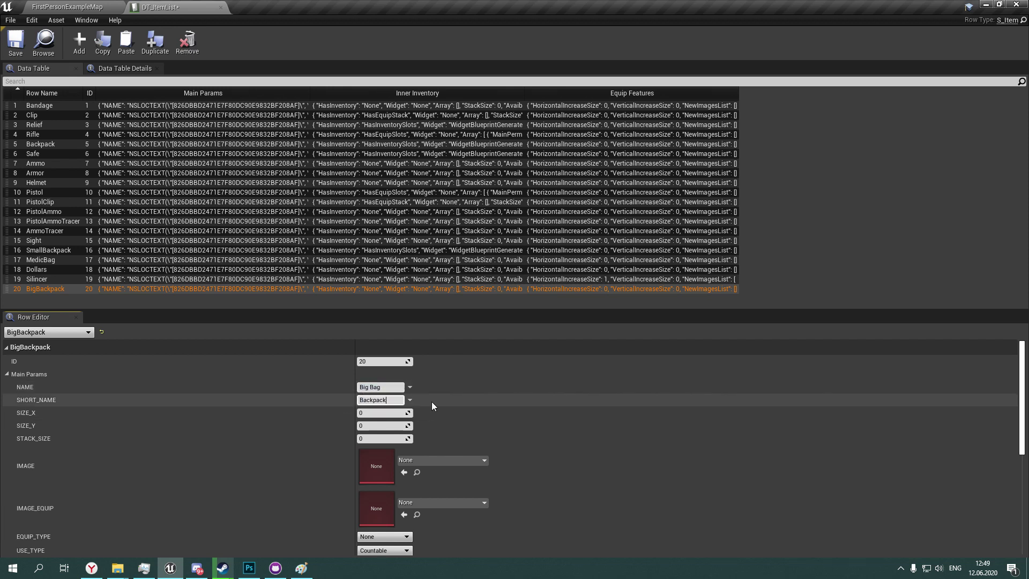
key(Tab)
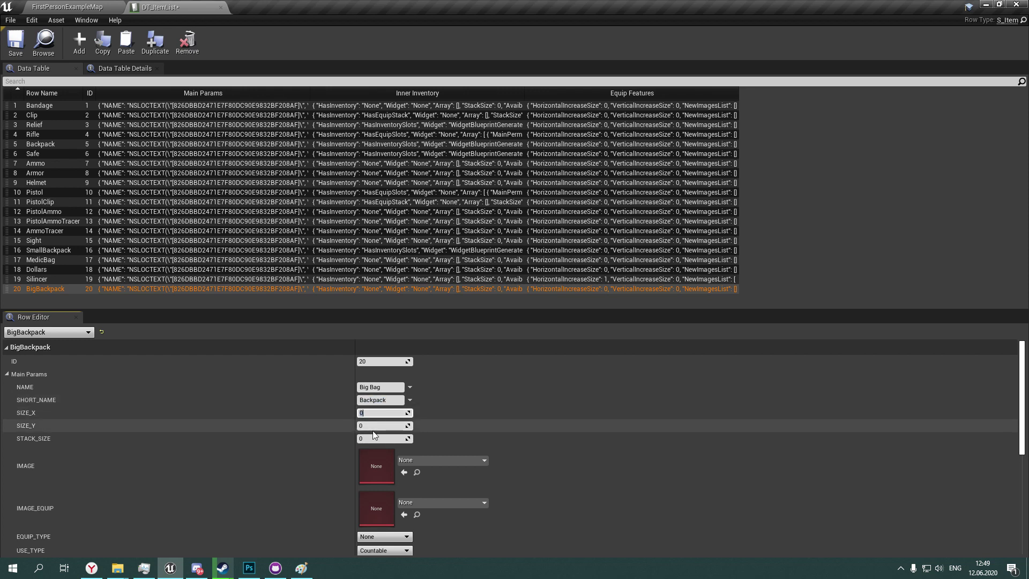
Set the BigBackpack row's SIZE_X to 4, SIZE_Y to 6 and STACK_SIZE to 1.
text(56)
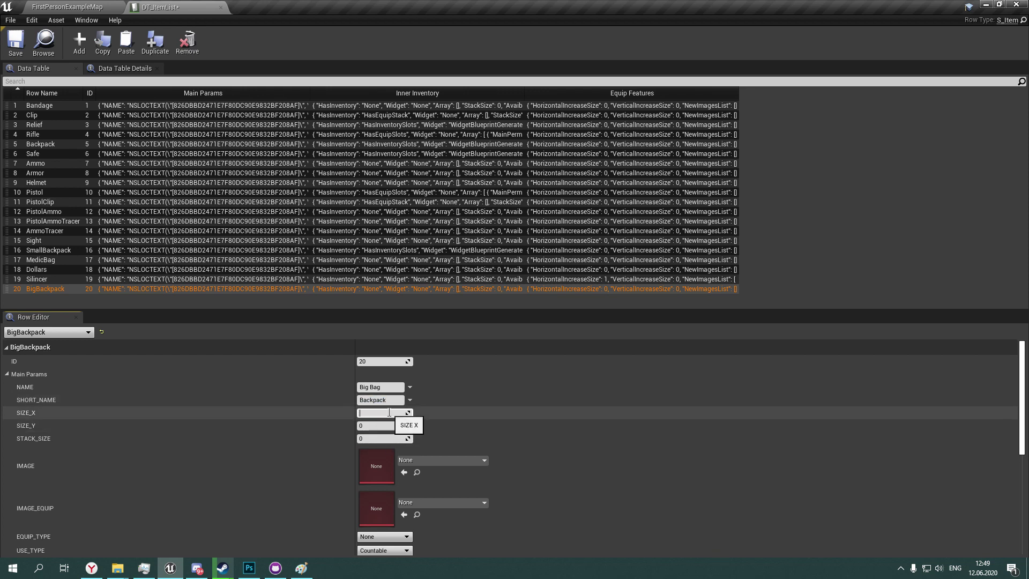
text(5)
key(BackSpace)
click(375, 413)
text(4)
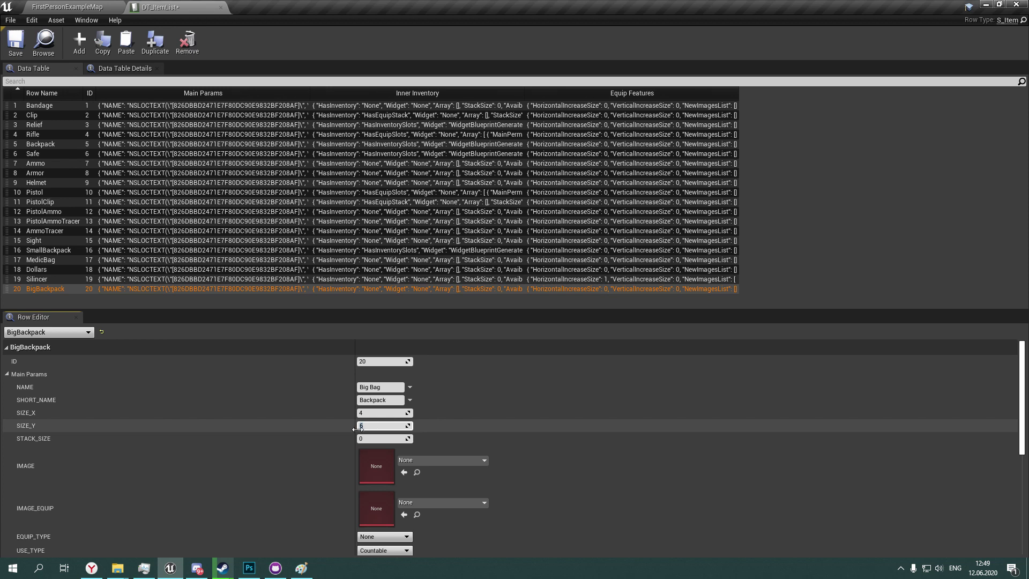
click(386, 438)
text(1)
Assign the backpack_big texture as the row's IMAGE and backpack_big_equip as its IMAGE_EQUIP.
click(424, 461)
click(442, 397)
click(436, 502)
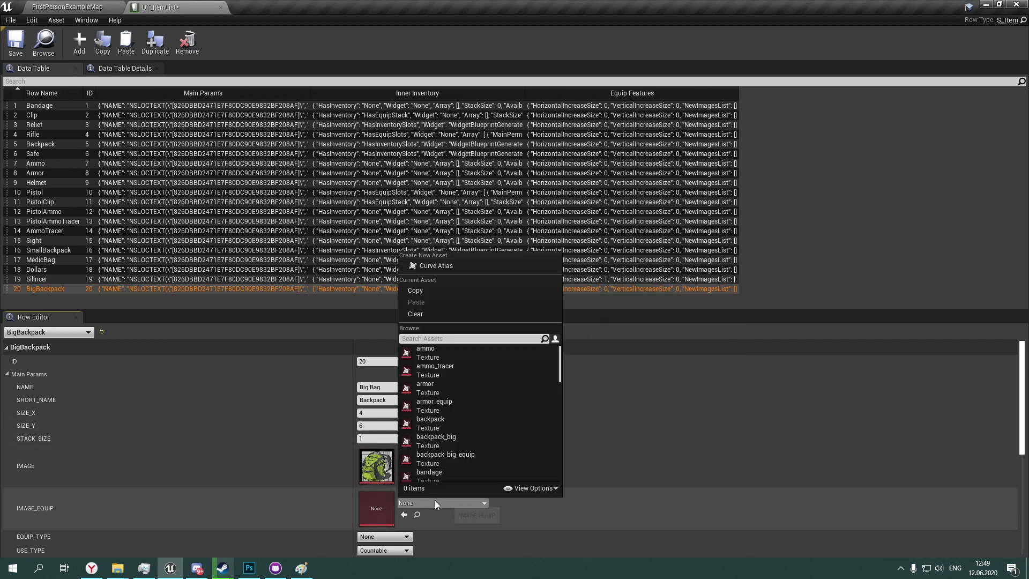
click(448, 460)
Set the BigBackpack row's EQUIP_TYPE to Backpack and its USE_TYPE to Infinity.
scroll(374, 426, down, 2)
scroll(373, 426, down, 2)
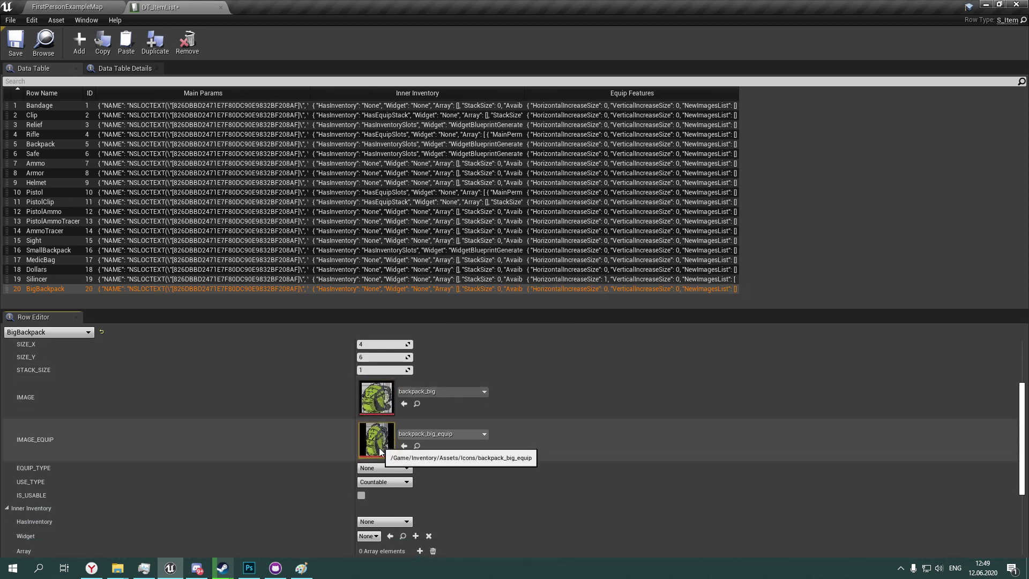
click(382, 468)
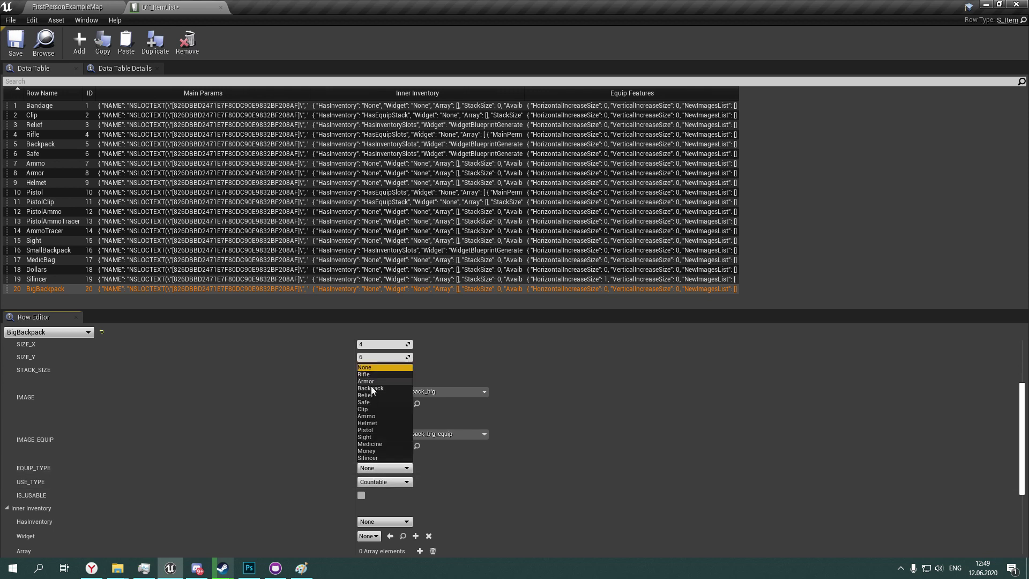
click(371, 387)
click(382, 482)
click(375, 502)
Set the row's HasInventory option to HasInventorySlots and save the data table.
scroll(376, 506, down, 5)
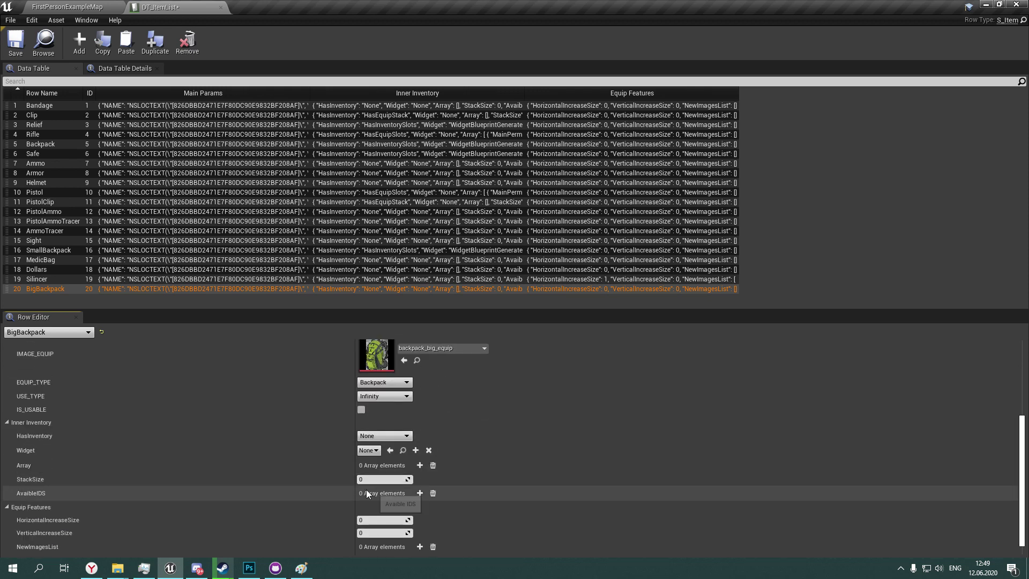
click(384, 435)
click(378, 458)
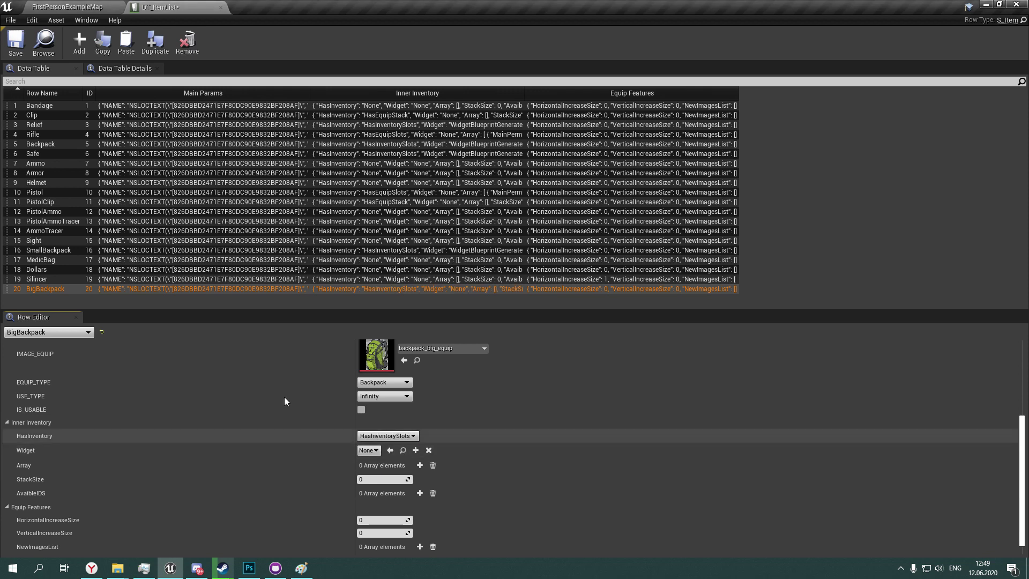
click(16, 42)
Return to the level editor and open the CustomInventoryForms folder under Inventory/Frontend/Widgets.
click(69, 7)
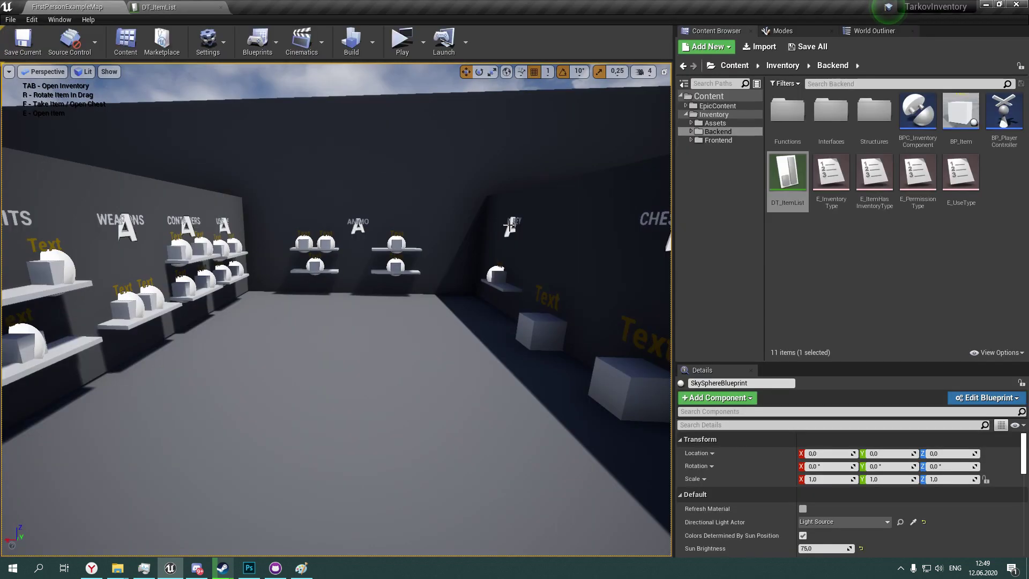
click(699, 141)
double_click(828, 123)
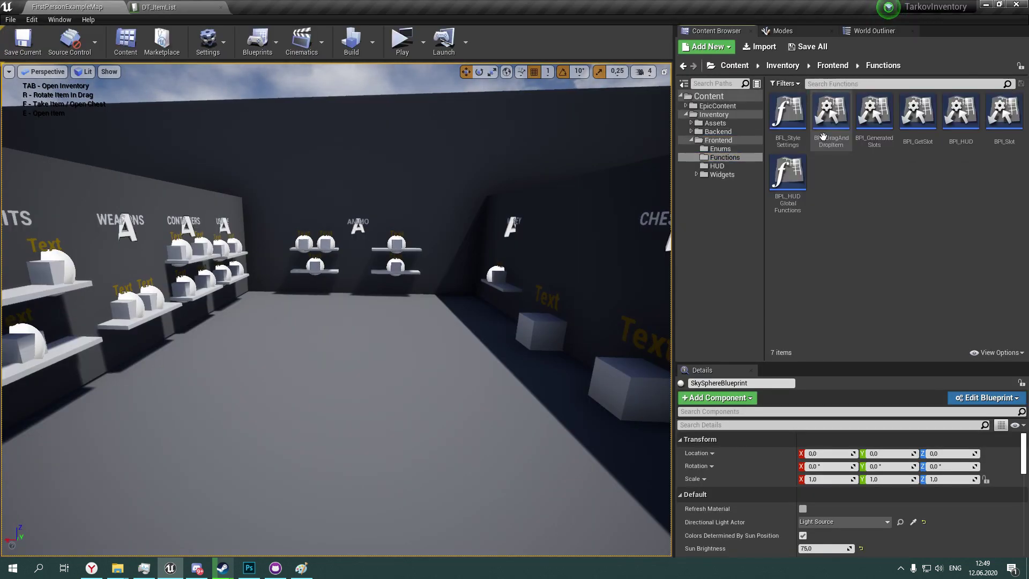
click(722, 174)
double_click(801, 138)
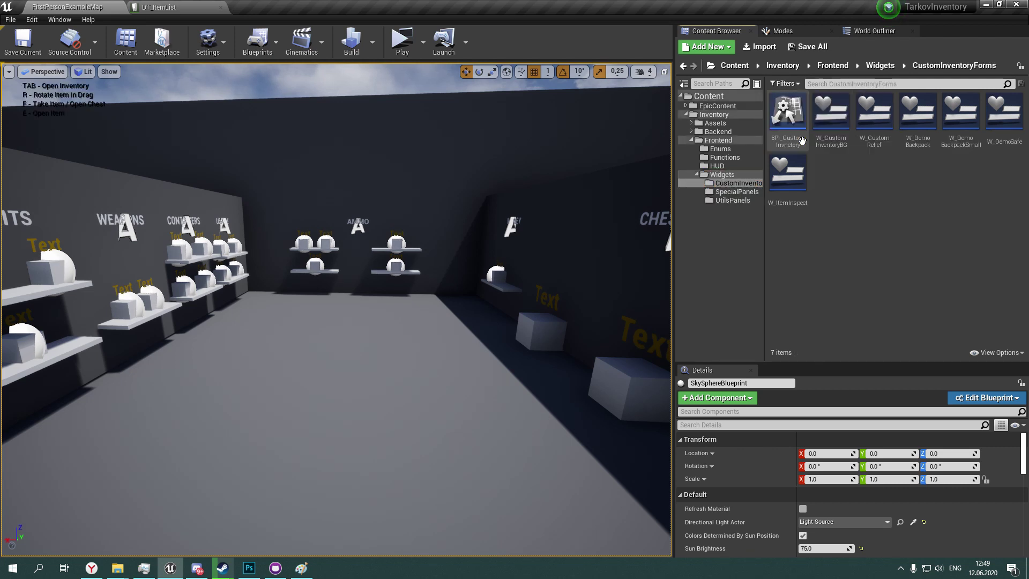
Duplicate the W_DemoBackpack widget, name the copy W_DemoBackpackBig and save it.
click(919, 143)
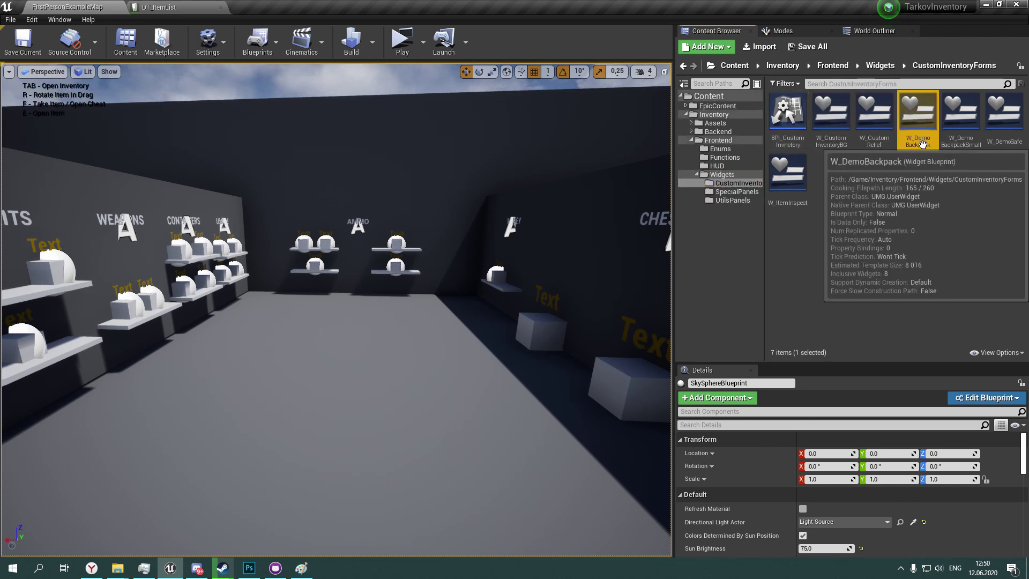
key(ctrl+c)
key(ctrl+v)
click(836, 188)
right_click(838, 191)
click(868, 217)
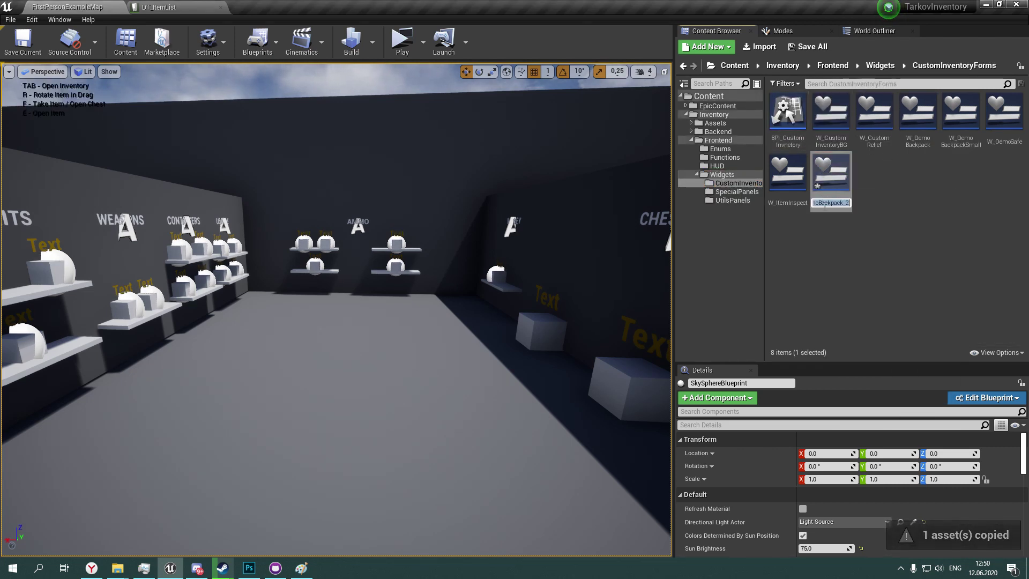
key(BackSpace)
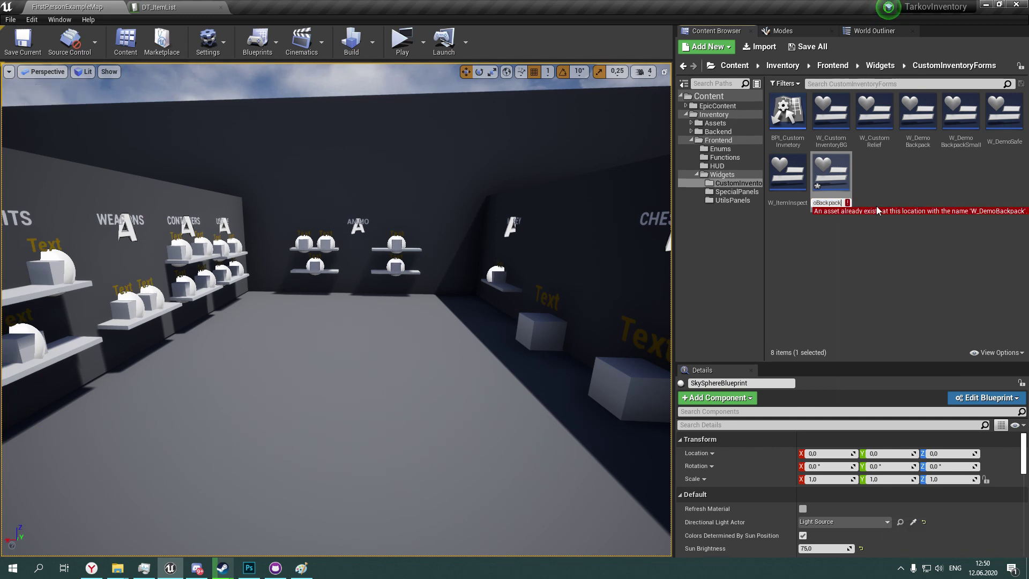
text(Big)
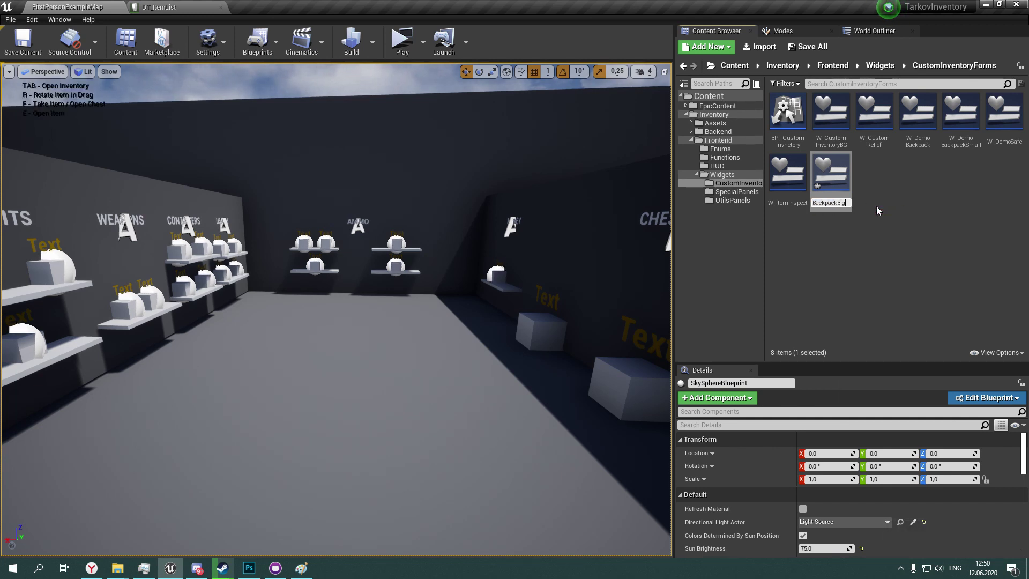
key(Return)
key(Return)
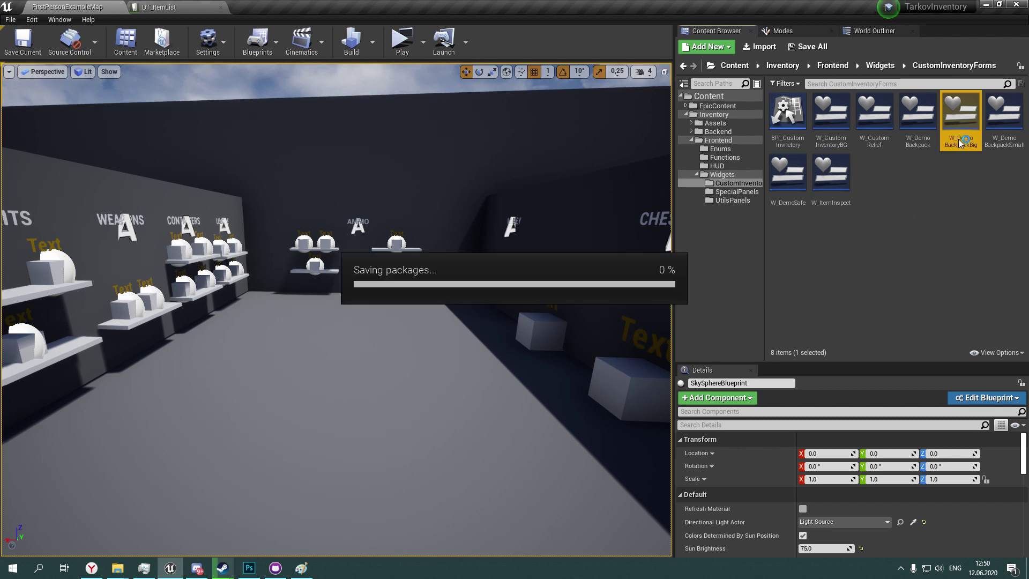
Open W_DemoBackpackBig, set the W_GeneratedSlots Field Index to -1, and view the dedicated server play option.
double_click(962, 140)
click(548, 190)
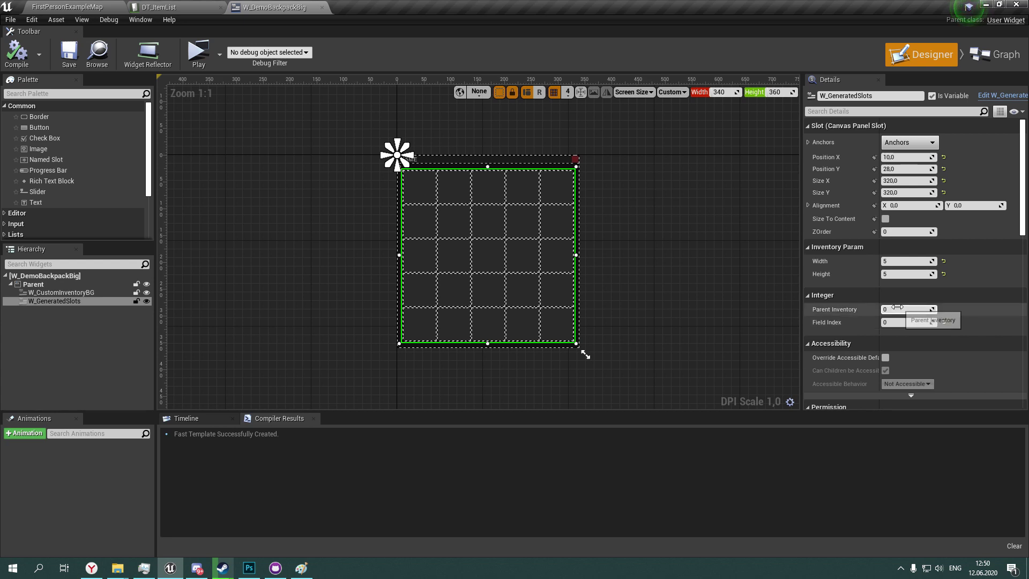
click(904, 323)
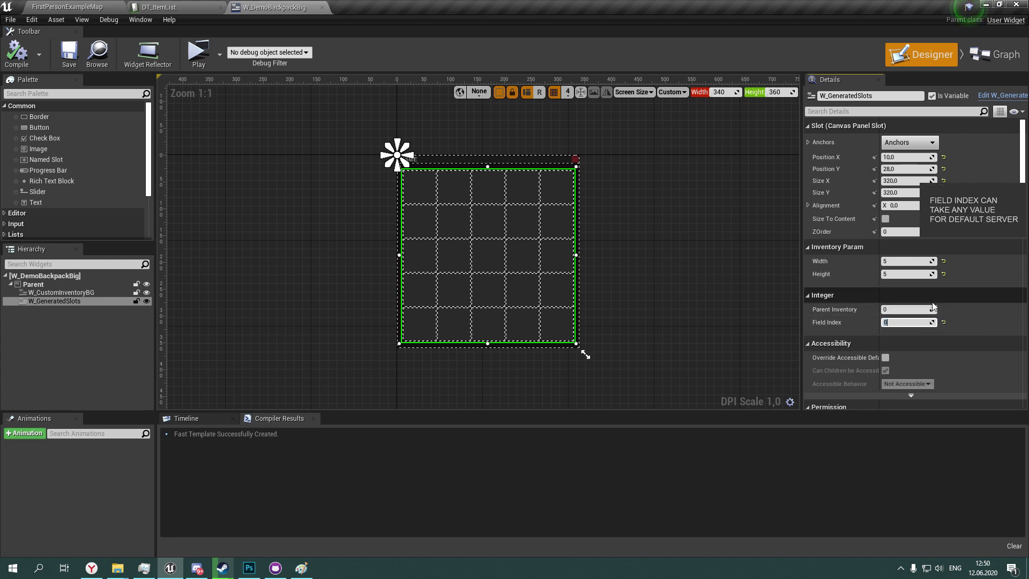
text(-1)
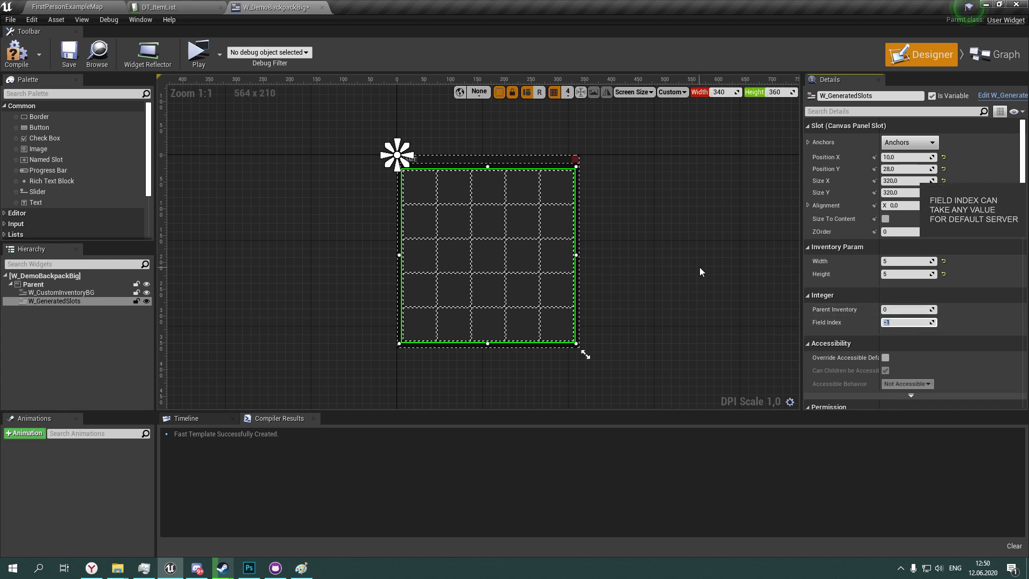
click(219, 54)
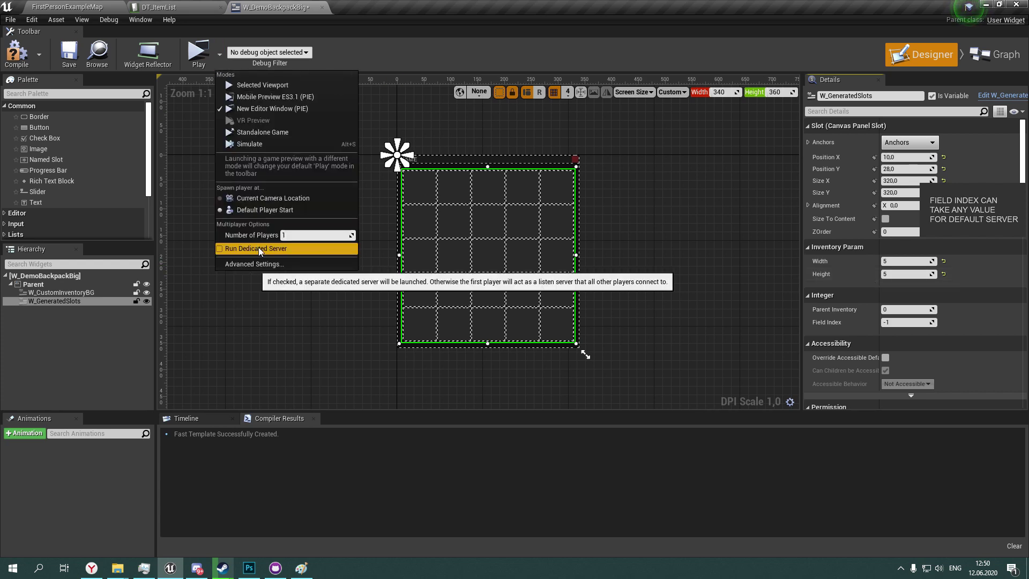
Set the W_GeneratedSlots grid to Width 2 and Height 10, compile and save the widget, and resize the grid to 128 by 640.
click(894, 262)
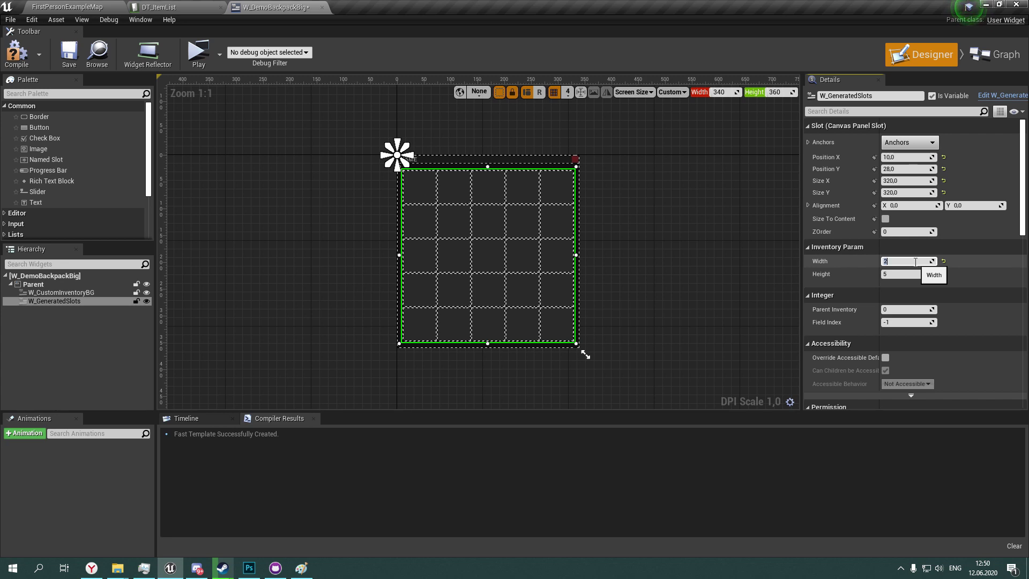
click(17, 54)
click(69, 54)
click(908, 181)
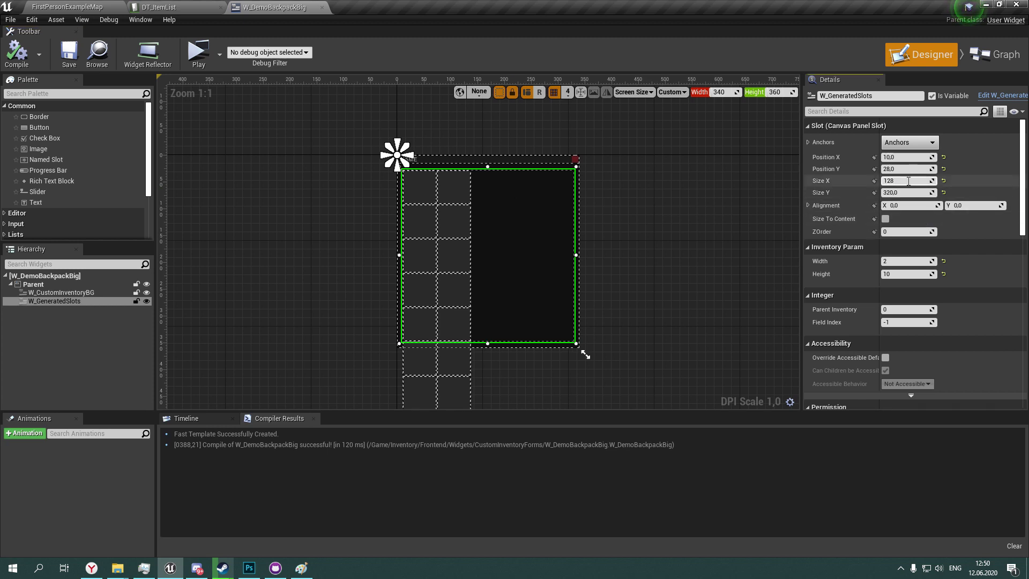
key(Return)
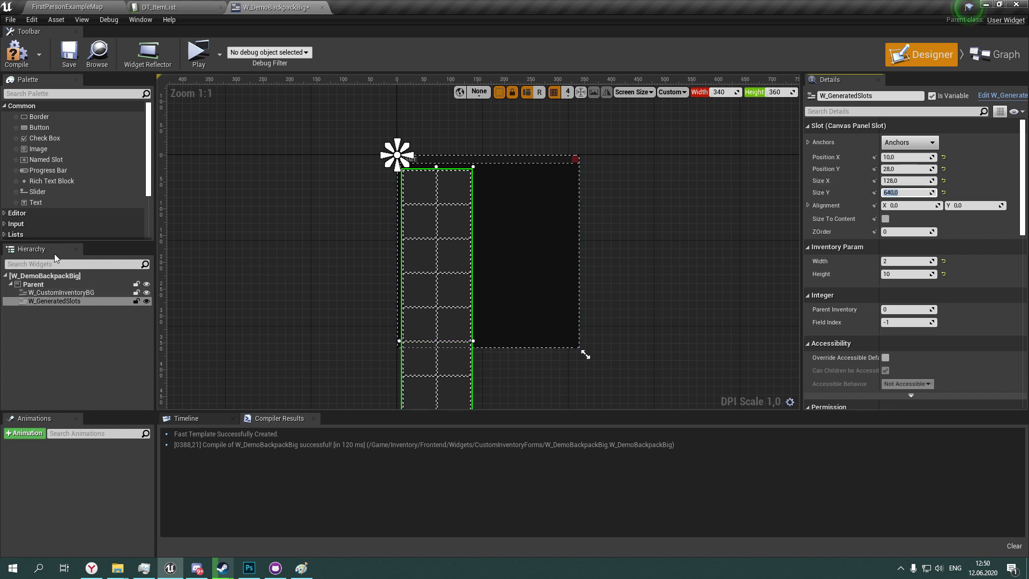
Copy W_GeneratedSlots into Parent and place the copy beside the first grid at about X 152, Y 32.
click(72, 285)
click(75, 301)
click(76, 286)
key(ctrl+v)
drag(434, 226, 515, 242)
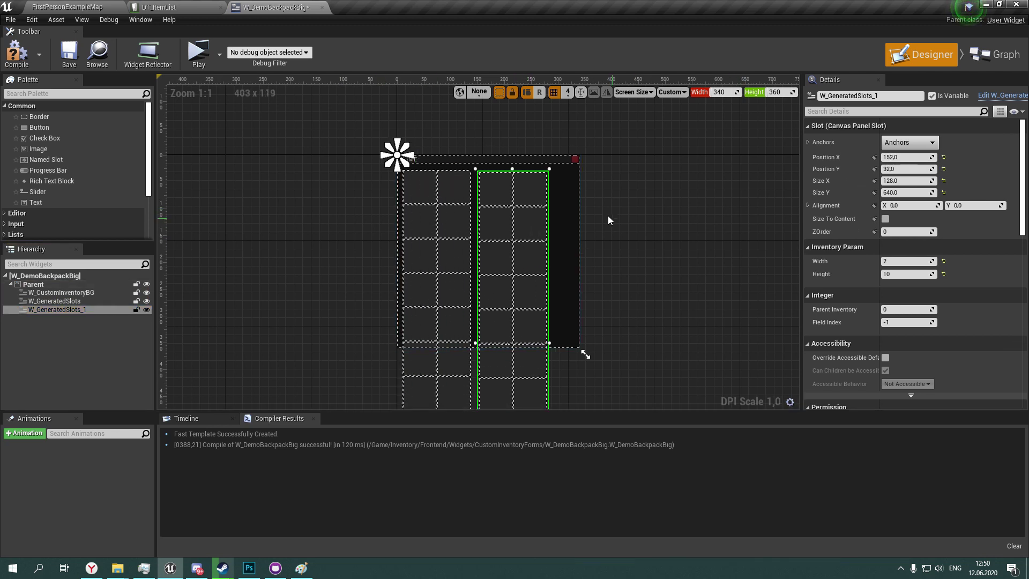
Align the copied slot grid with the first one at Position X 148 and Position Y 28.
click(453, 218)
click(905, 169)
click(539, 209)
click(553, 192)
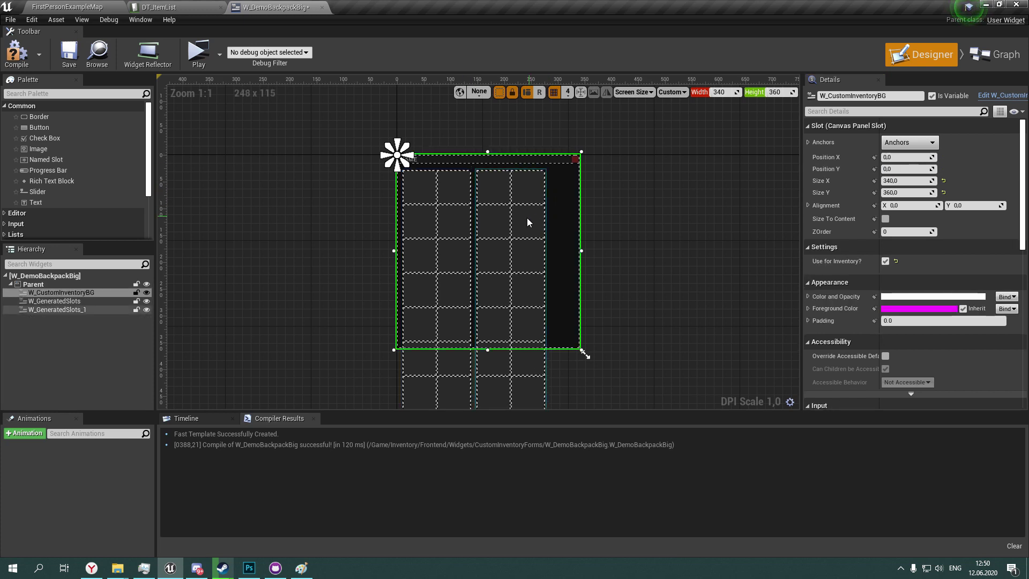
click(501, 215)
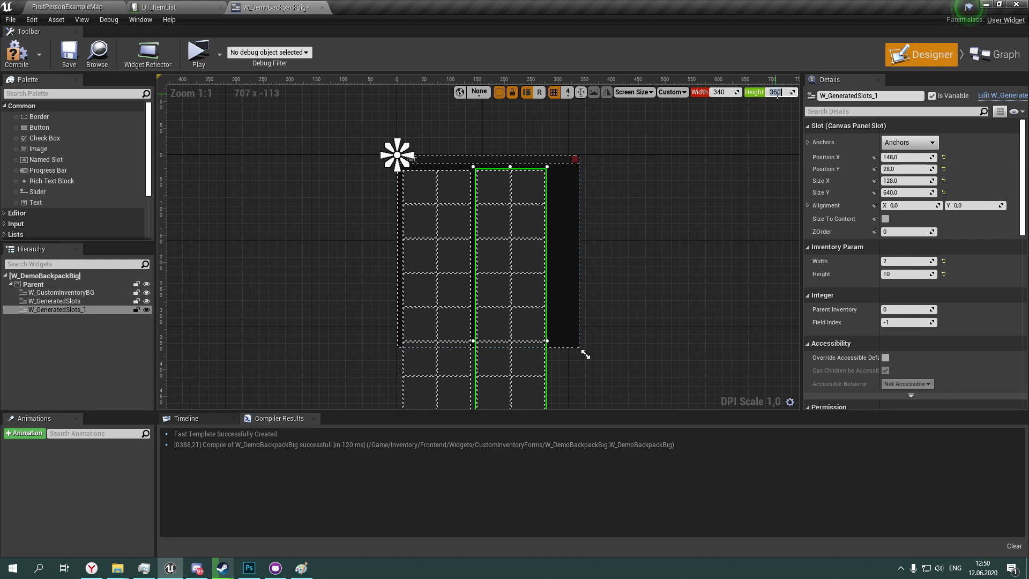
Set the W_CustomInventoryBG background's Size X to 148+138, giving 286.
click(575, 187)
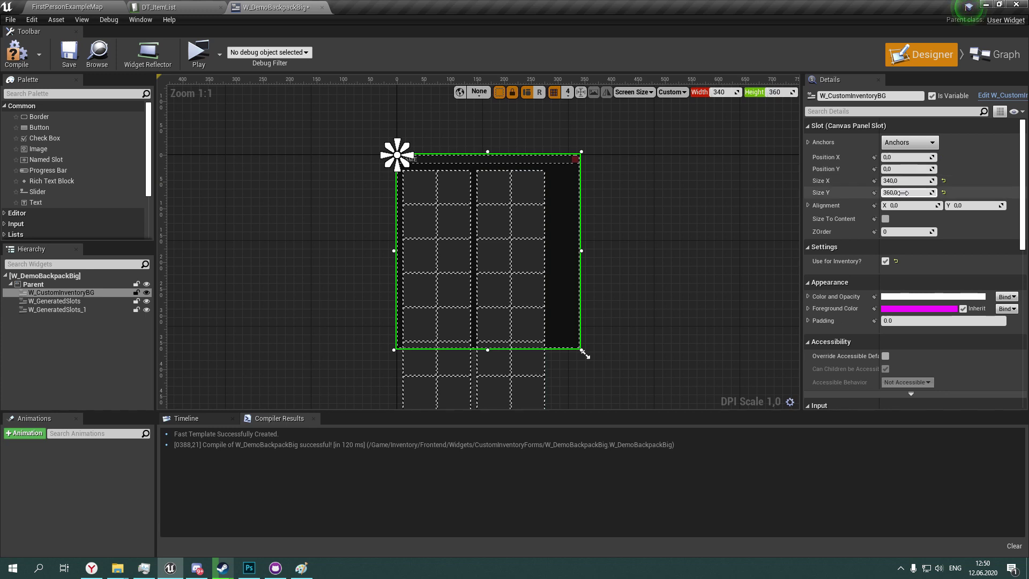
click(914, 181)
text(148,0)
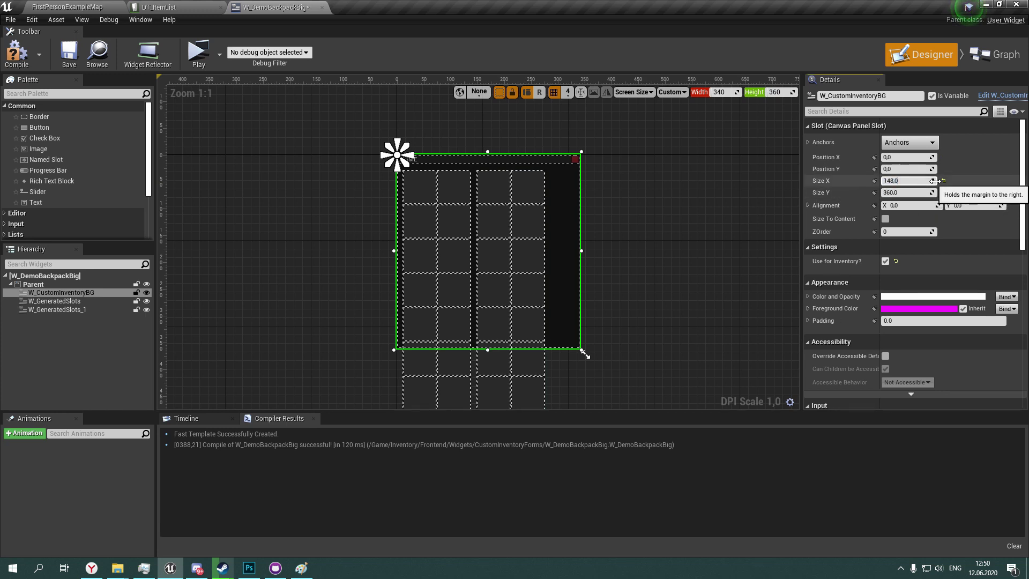
text(+138)
key(Return)
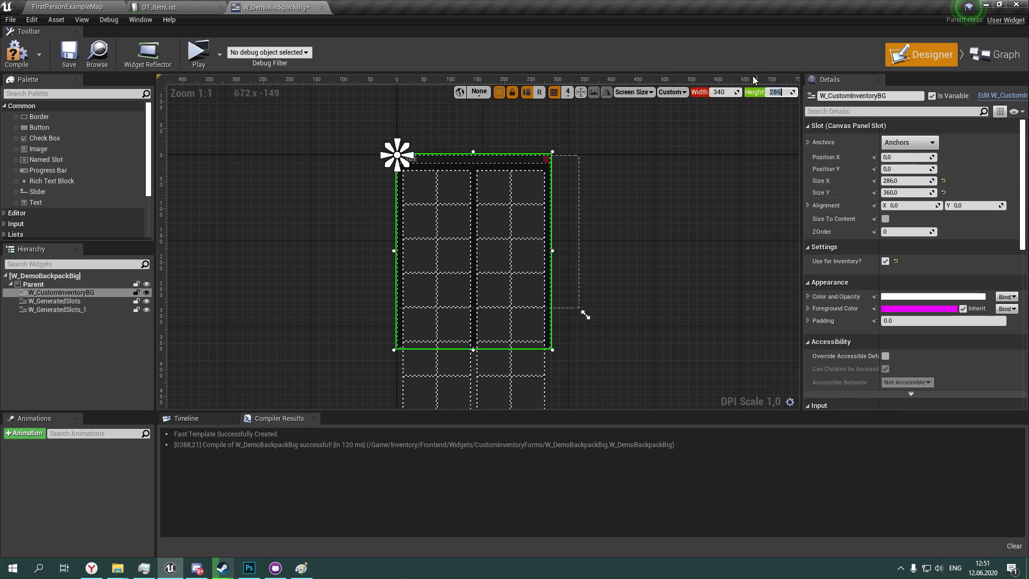
Set the custom preview width to 286 and the W_CustomInventoryBG background's Size Y to 678 so it encloses both slot grids.
right_drag(514, 322, 513, 122)
click(912, 191)
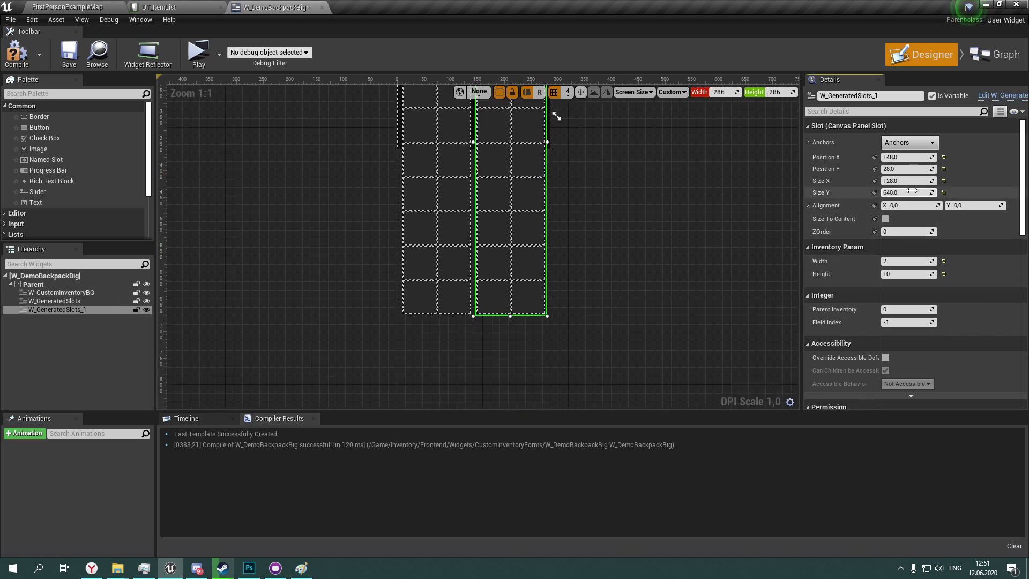
right_drag(672, 126, 651, 338)
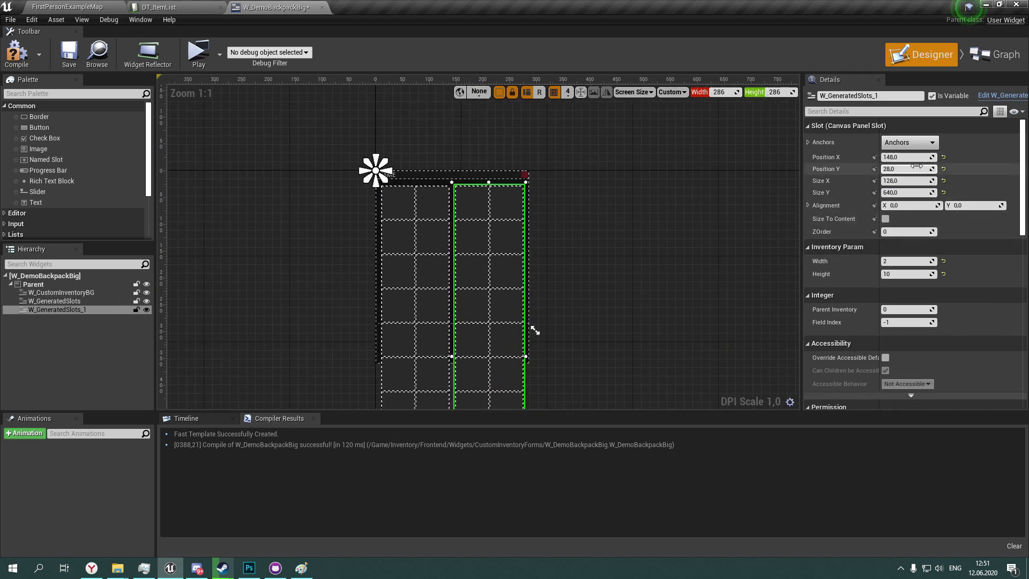
click(504, 178)
click(910, 193)
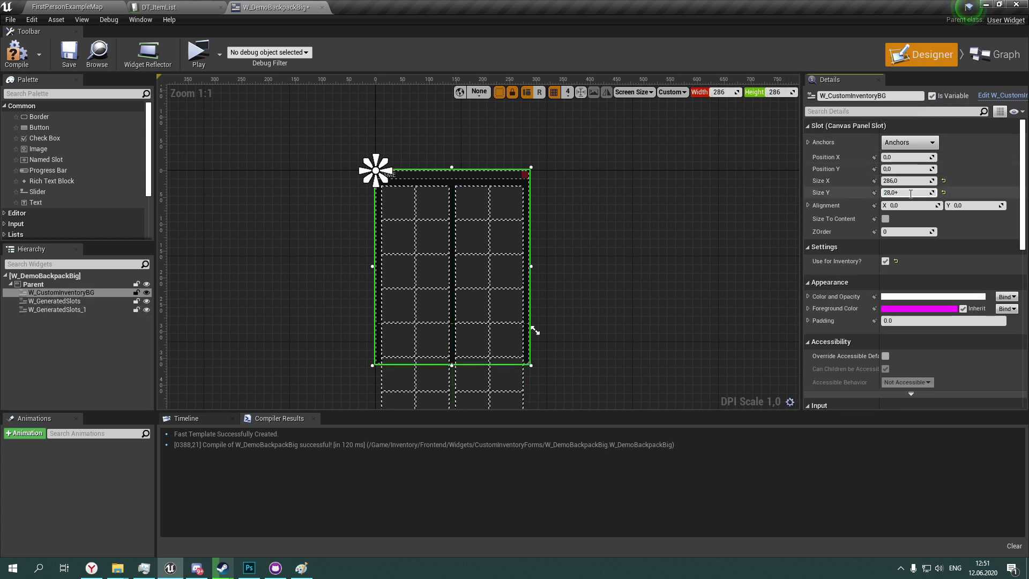
right_drag(609, 270, 562, 83)
right_drag(580, 241, 619, 407)
click(920, 194)
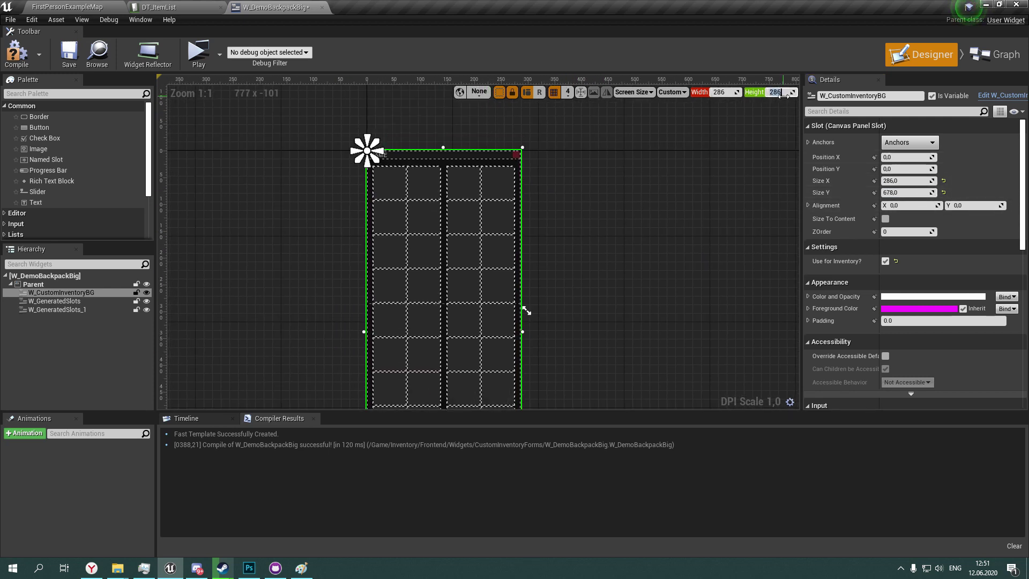
Set the custom preview height to 678 and compile the W_DemoBackpackBig widget.
click(718, 168)
right_drag(718, 168, 703, 86)
right_drag(603, 348, 617, 198)
right_drag(646, 117, 629, 361)
key(F7)
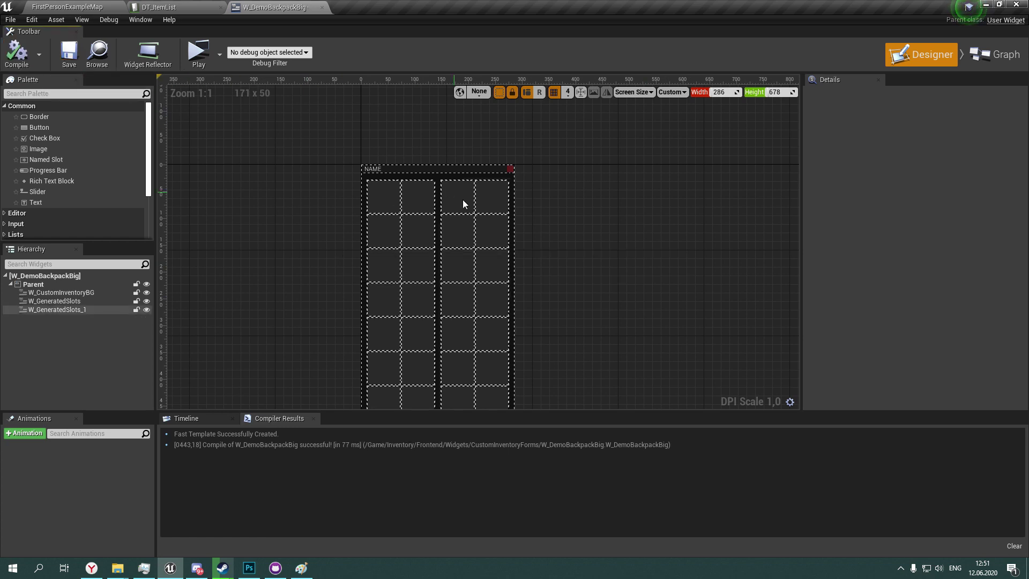
click(444, 217)
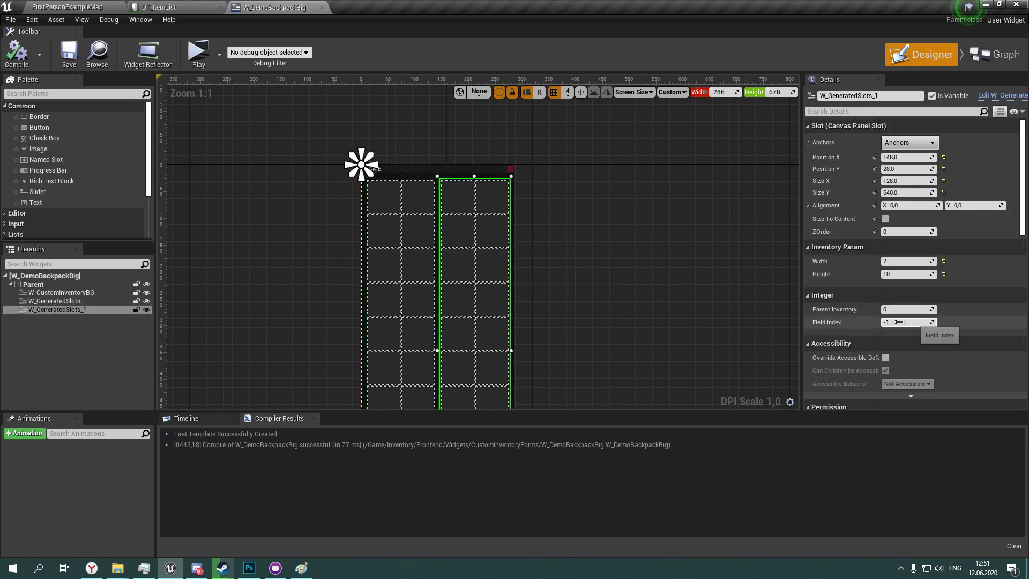
click(220, 54)
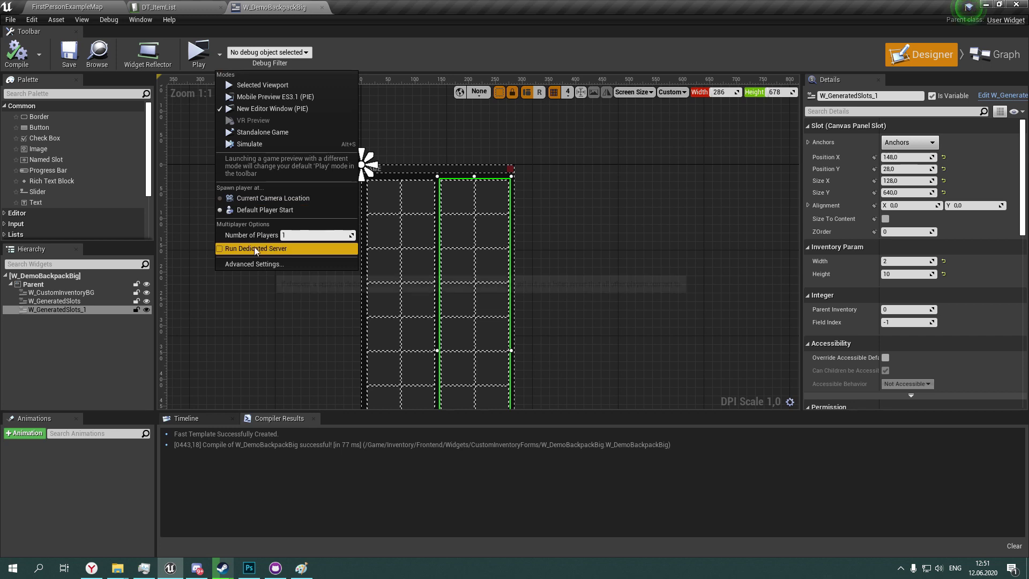
click(464, 146)
In DT_ItemList, assign W_DemoBackpackBig as the BigBackpack row's inner inventory Widget and save the table.
click(178, 5)
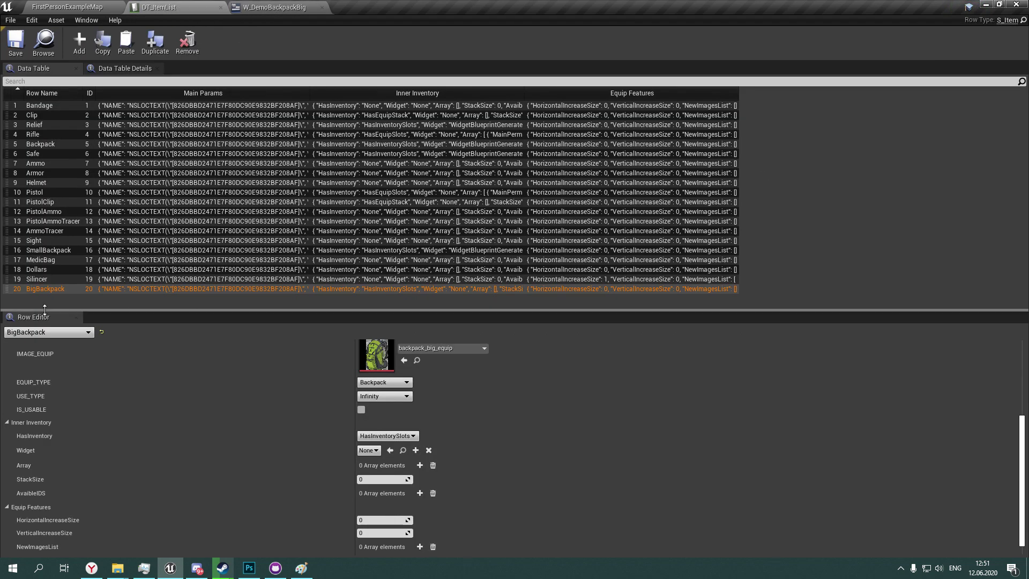
click(394, 437)
click(396, 439)
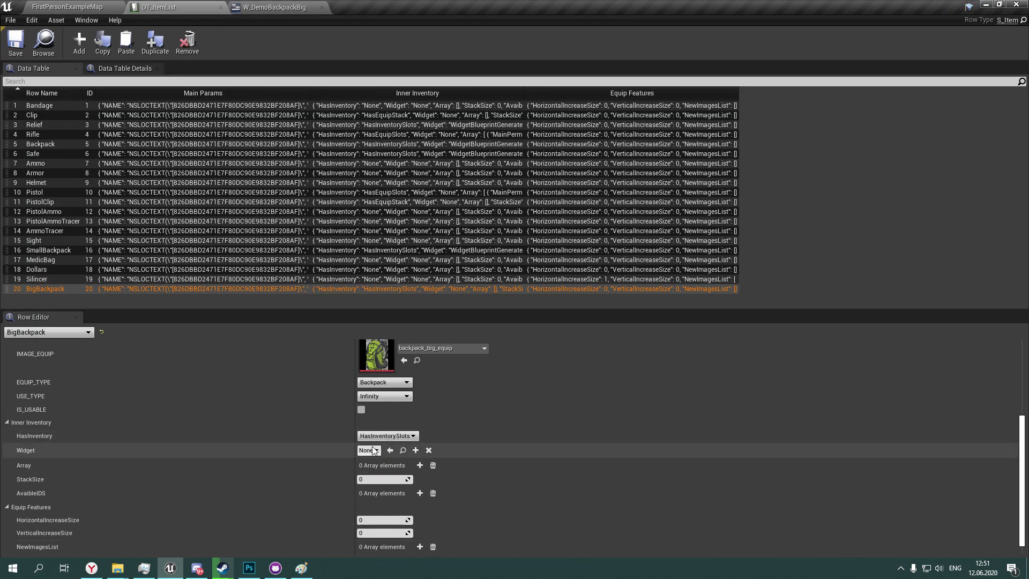
click(368, 450)
click(437, 297)
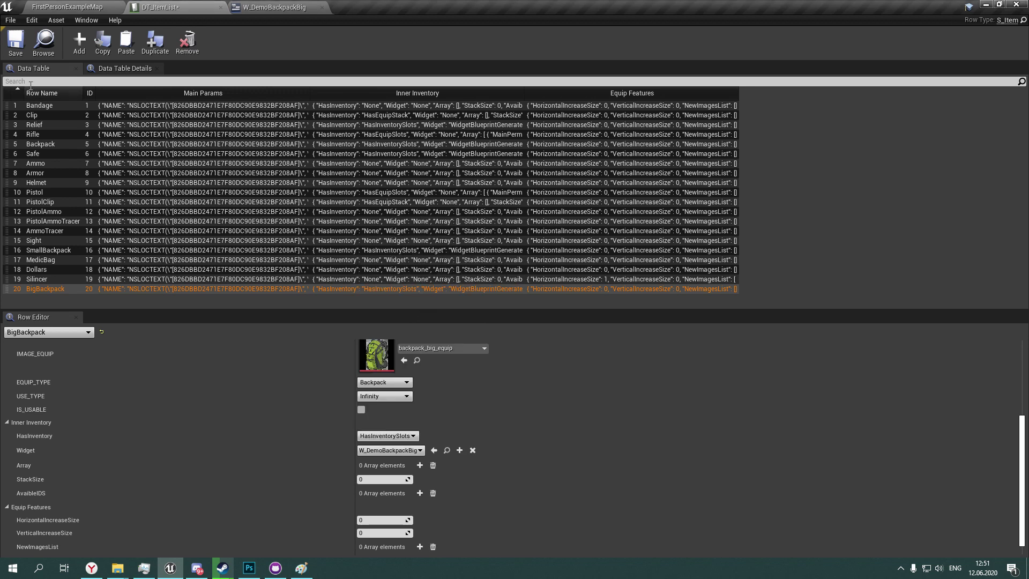
In FirstPersonExampleMap, duplicate an item actor, place the copy above the WEAPONS shelf, set its ID to 20 and save the map.
click(63, 6)
mouse_move(446, 245)
right_down()
mouse_move(343, 236)
mouse_move(447, 244)
right_up()
key(w)
click(464, 308)
alt+drag(501, 303, 319, 311)
click(839, 508)
text(20)
click(22, 53)
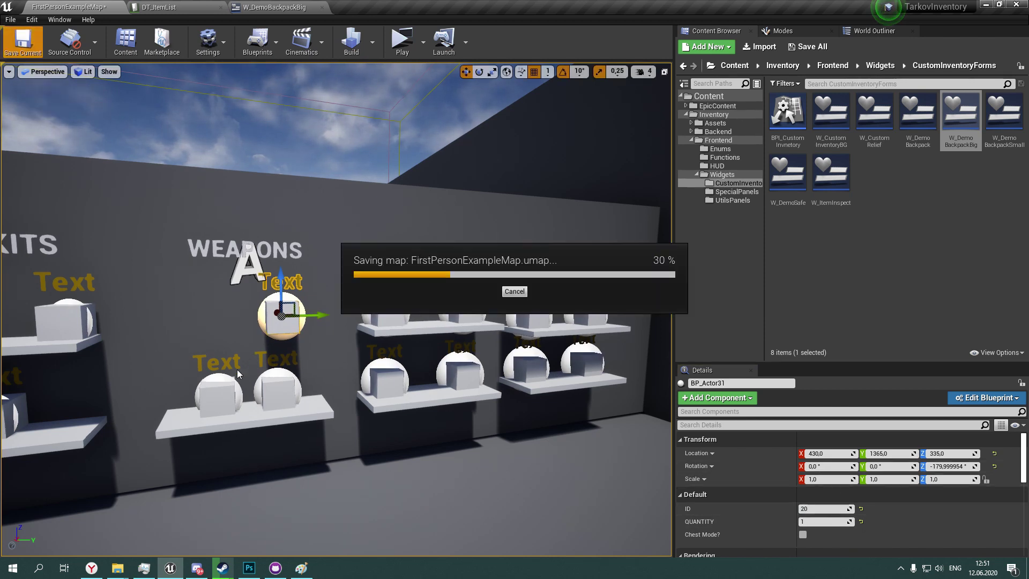
Duplicate the rifle actor on the WEAPONS shelf and place the copy beside the big backpack actor, at about Y 1310, Z 338.
click(275, 384)
mouse_move(314, 388)
right_down()
mouse_move(242, 388)
mouse_move(296, 388)
right_up()
alt+drag(314, 389, 240, 278)
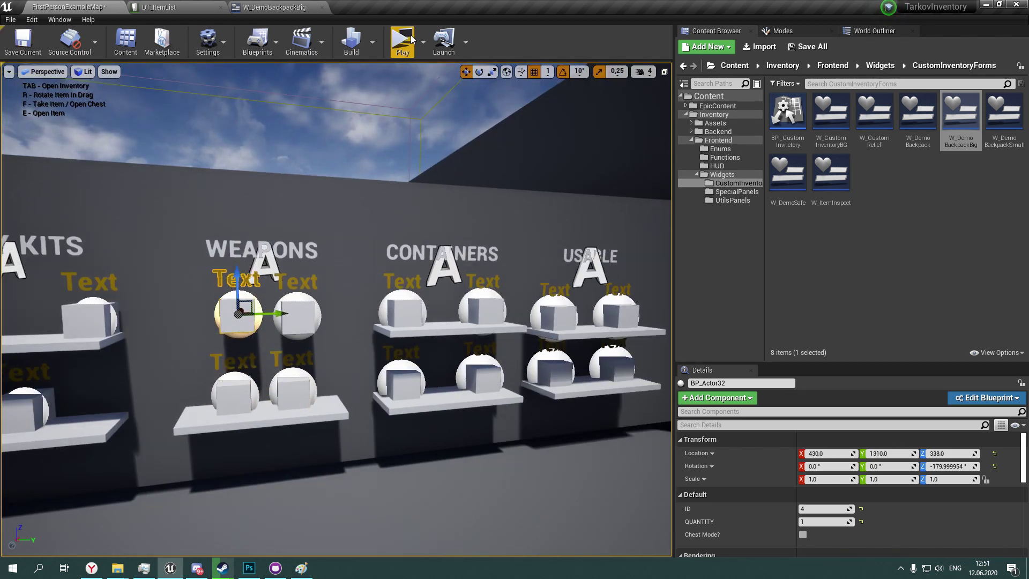
Start the game preview, pick up the Big Bag at the WEAPONS shelf and check it in the inventory.
click(402, 42)
key(w)
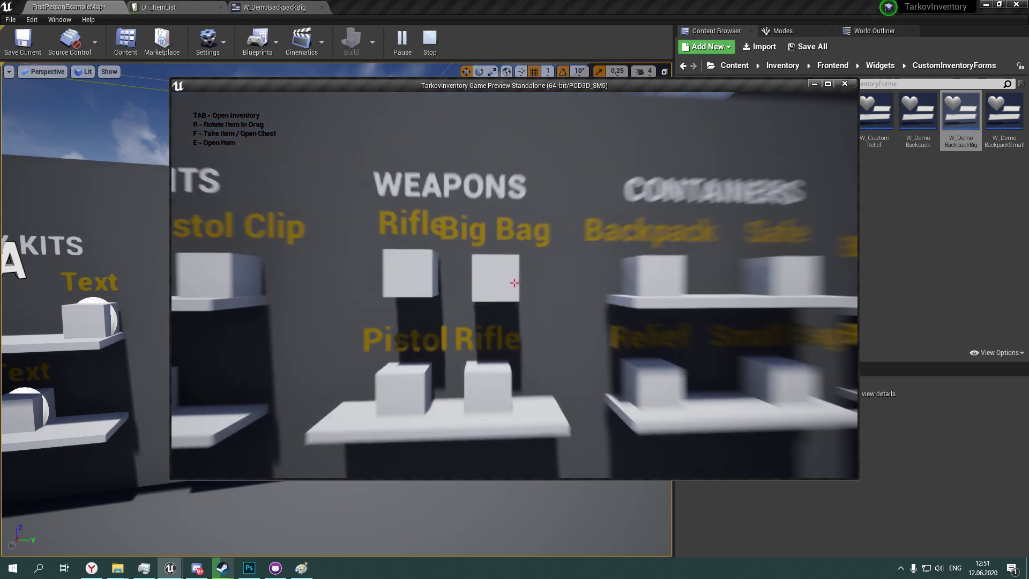
key(f)
key(s)
key(Tab)
key(Tab)
Pick up the lower Rifle and store it rotated upright in the Big Bag's first slot grid.
key(f)
key(Tab)
drag(241, 279, 442, 236)
key(r)
key(Tab)
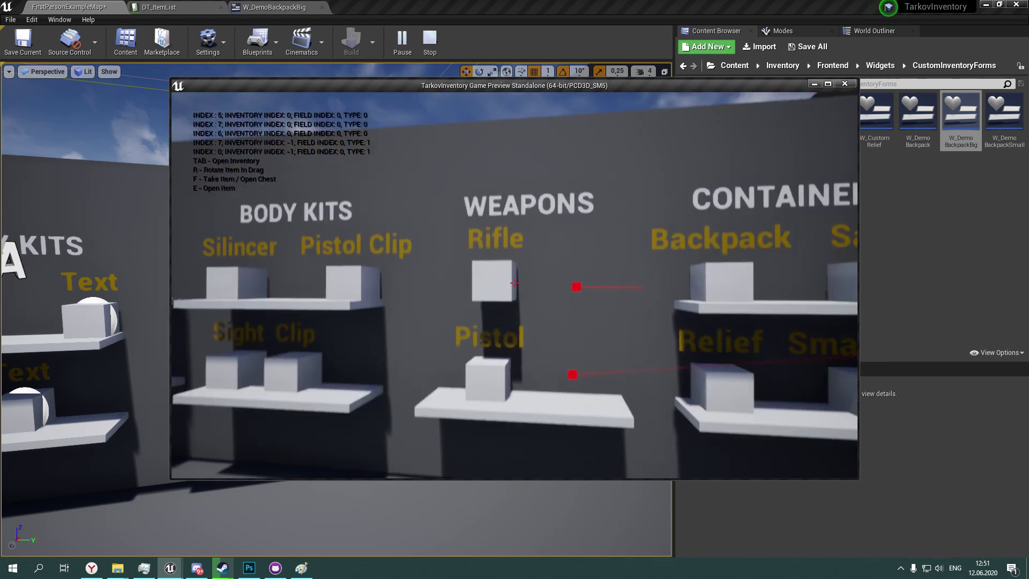
Pick up the remaining Rifle and store it upright below the first one in the backpack.
key(f)
key(Tab)
key(a)
key(r)
drag(241, 277, 424, 325)
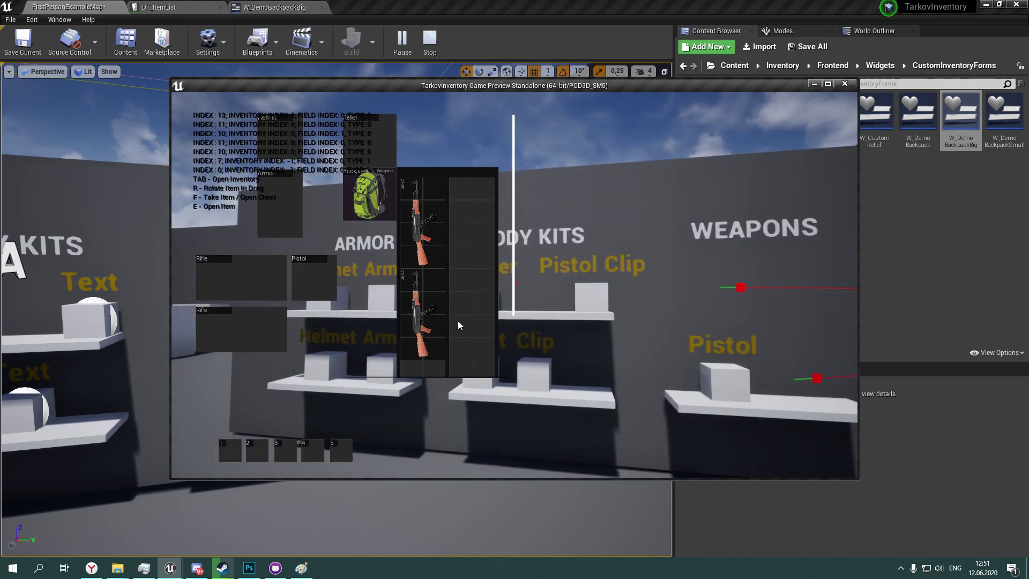
Pick up the Silincer from the BODY KITS shelf and reopen the inventory.
key(a)
key(Tab)
key(w)
key(f)
key(s)
key(Tab)
Rearrange the backpack, moving one rifle into the second slot grid and the other lower in the first grid.
scroll(471, 259, down, 3)
drag(422, 329, 472, 245)
drag(424, 271, 442, 311)
mouse_move(470, 246)
mouse_down()
mouse_move(444, 223)
mouse_move(254, 277)
mouse_move(469, 232)
mouse_up()
key(r)
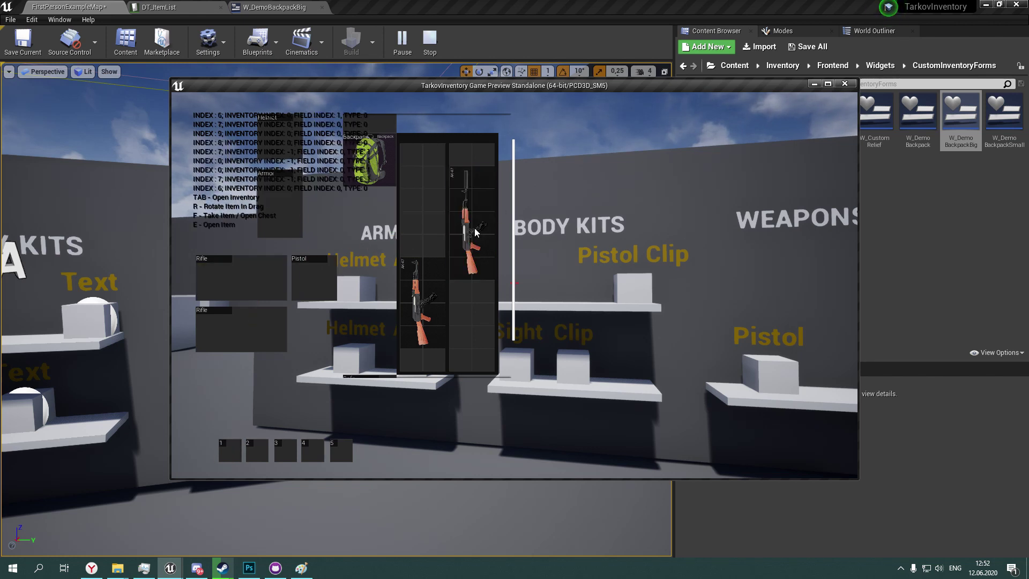
Pick up the Safe from the CONTAINERS shelf and look through the equipped containers in the inventory.
key(Tab)
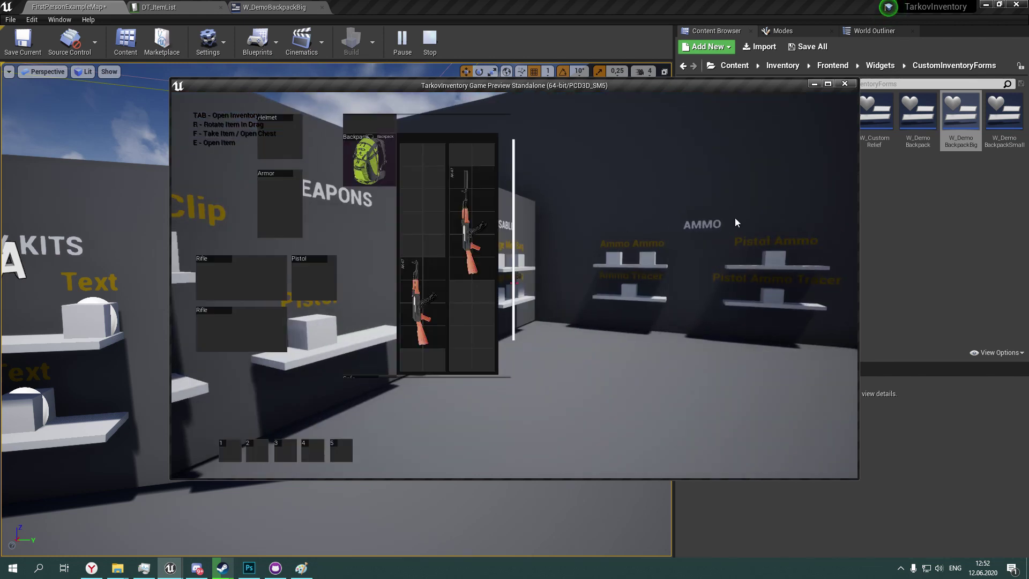
key(w)
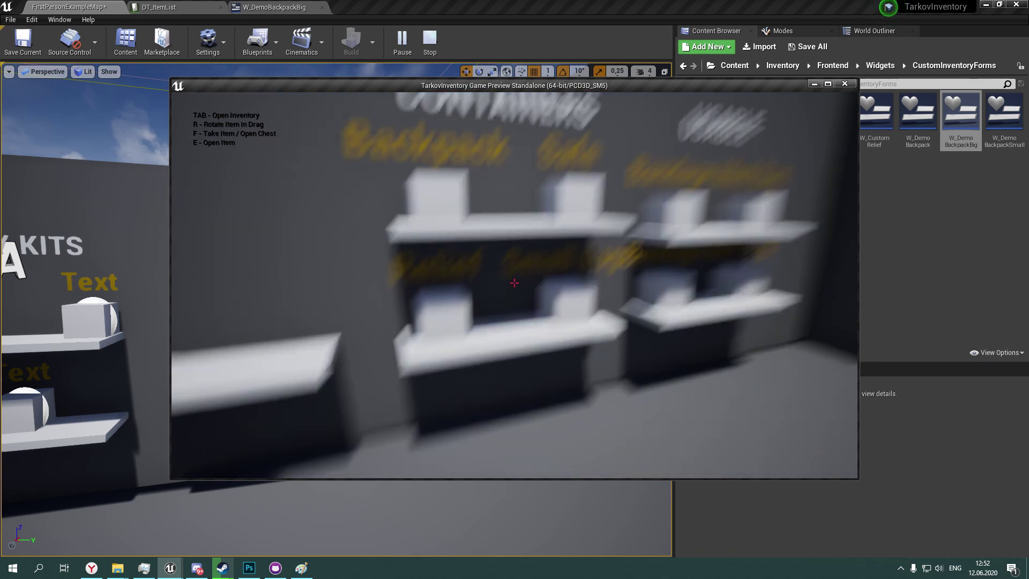
key(Tab)
scroll(476, 255, up, 3)
scroll(476, 255, down, 10)
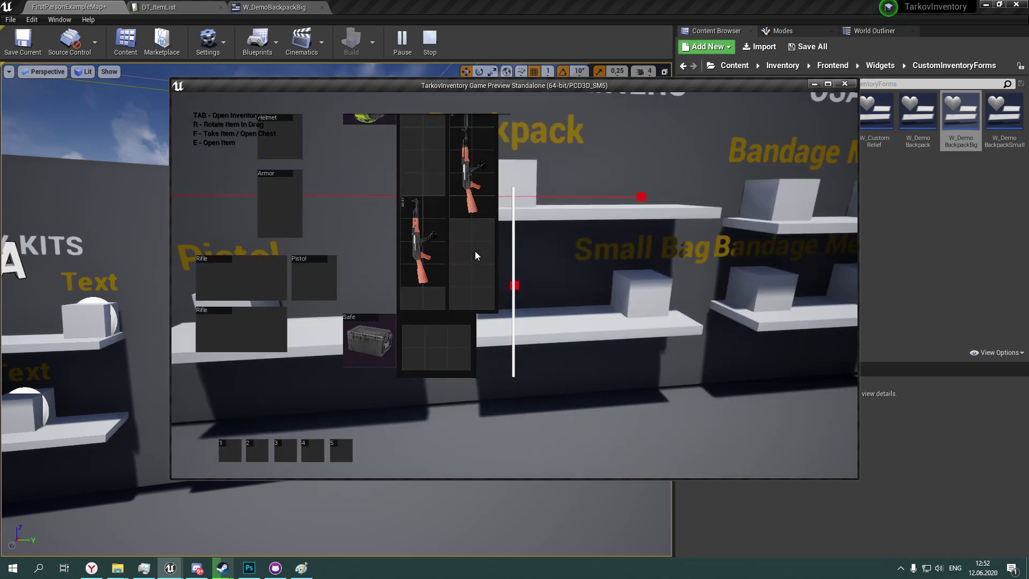
Collect the Relief and a Clip, and move the clip into the Relief's separate end slot.
key(Tab)
key(w)
key(f)
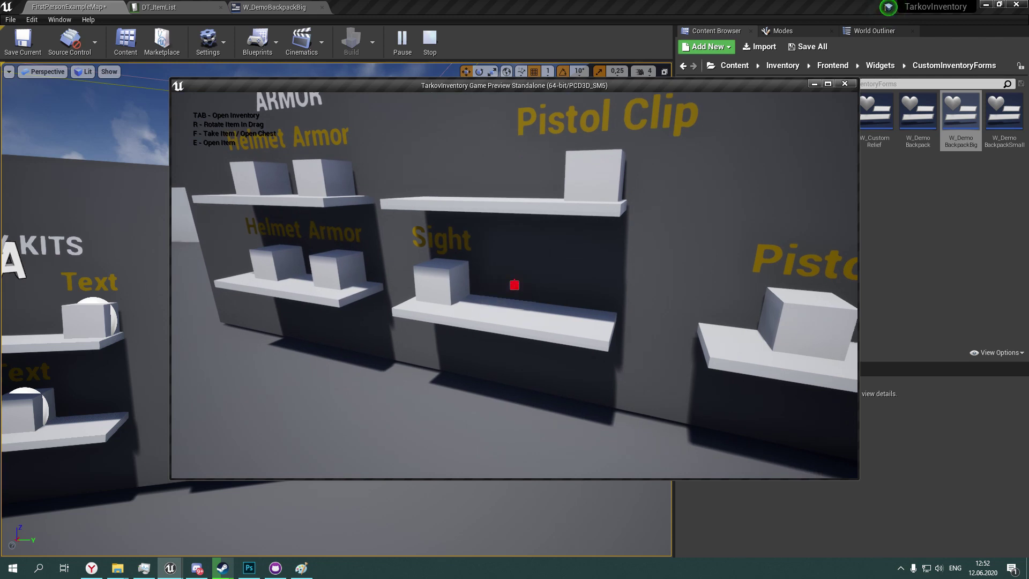
key(Tab)
scroll(442, 253, up, 3)
scroll(433, 241, up, 1)
drag(412, 207, 489, 154)
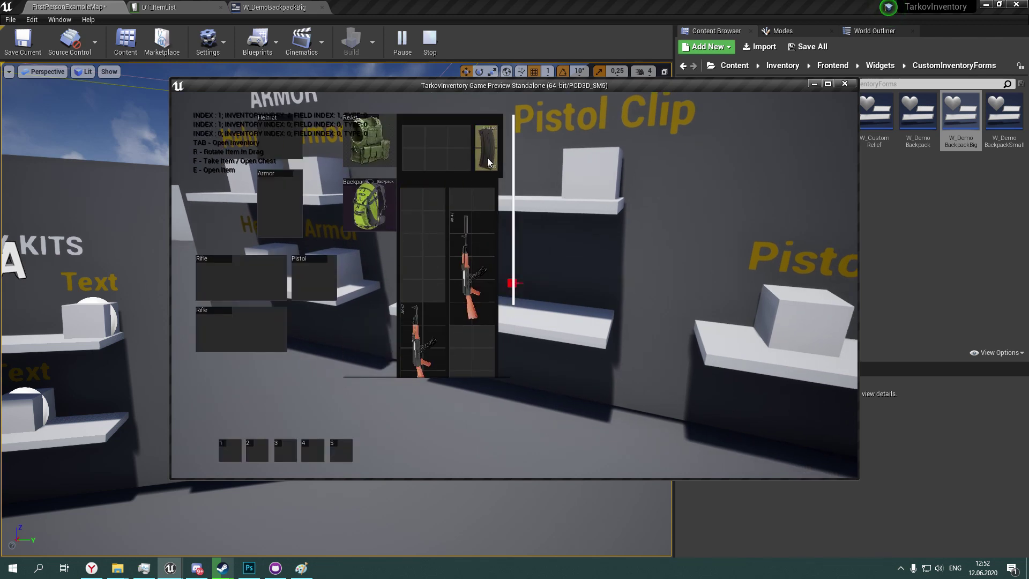
Collect Ammo and move the clip from the Relief onto the rifle in the backpack's second grid.
key(Tab)
key(Tab)
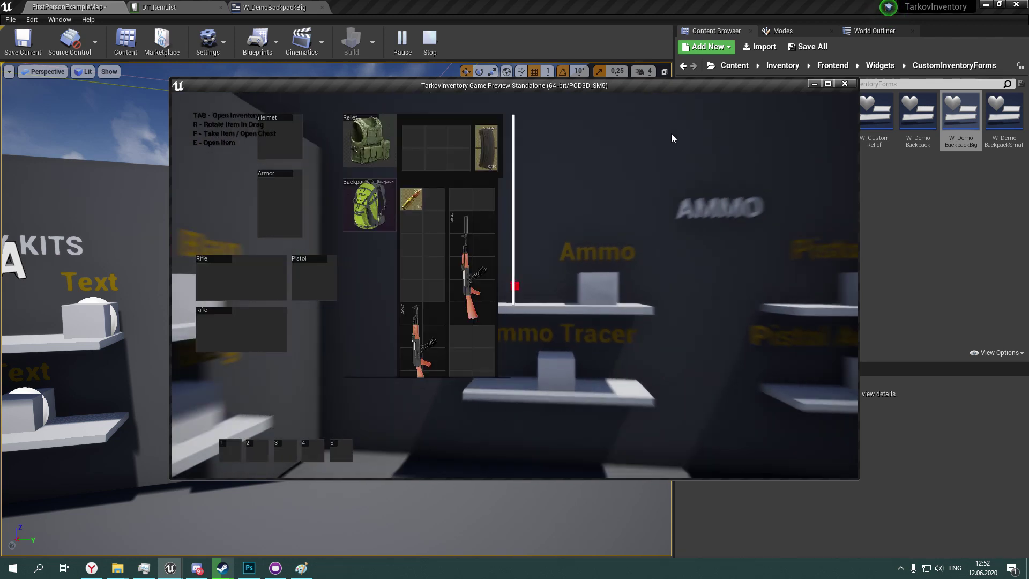
drag(487, 146, 469, 221)
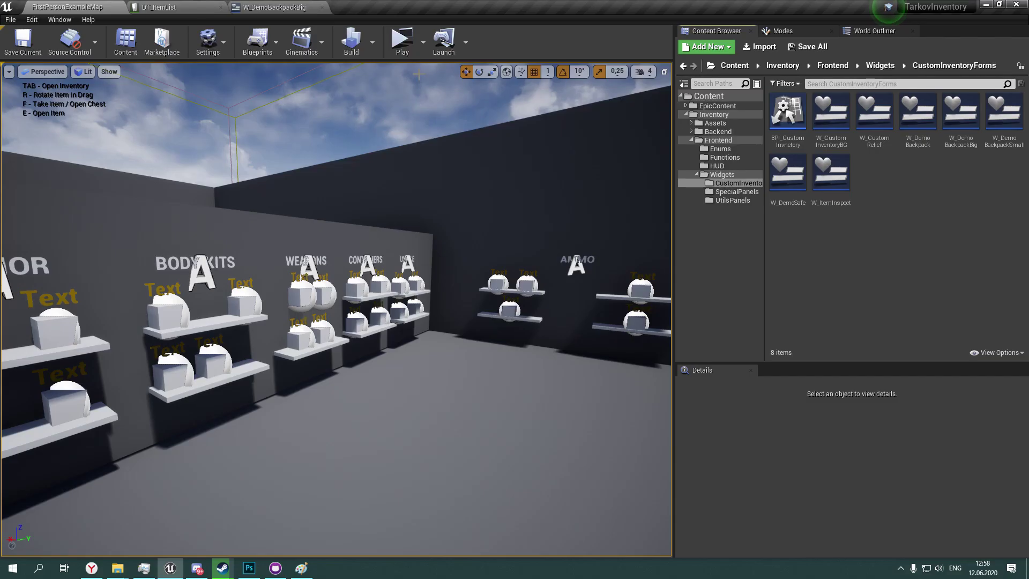
Enable Run Dedicated Server for the play session and start the game preview.
click(422, 42)
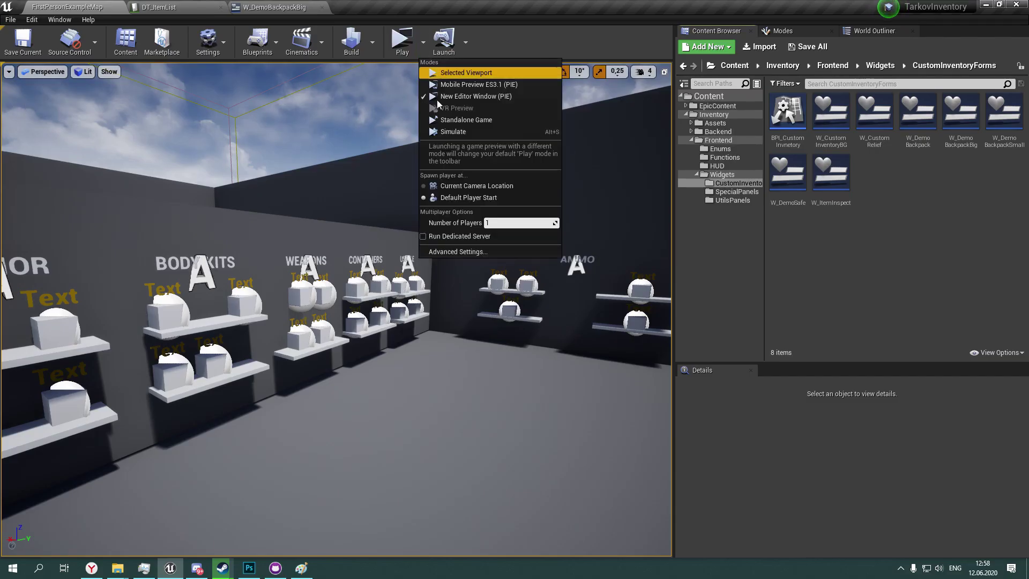
click(464, 232)
click(407, 49)
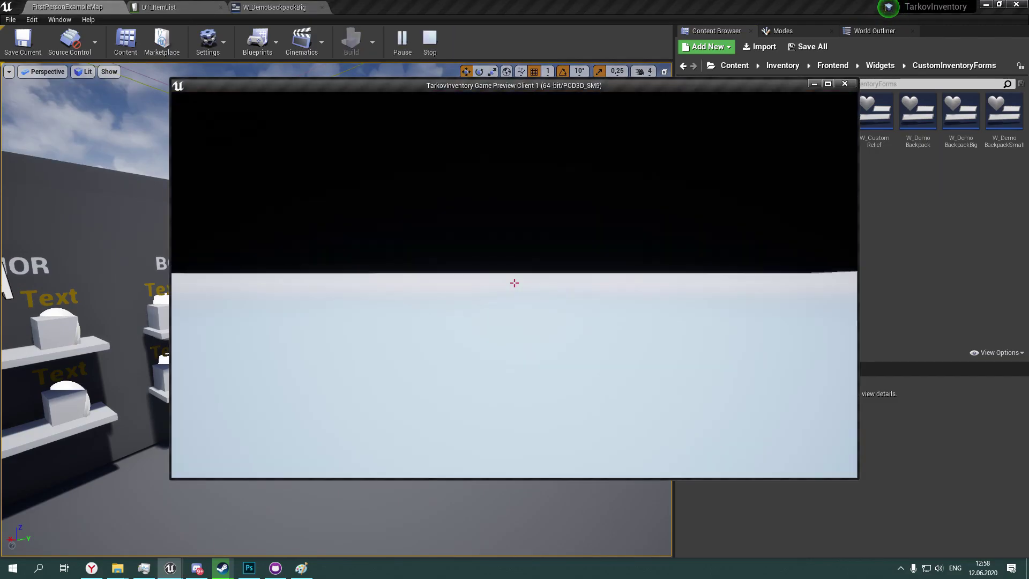
Walk to the WEAPONS shelf and pick up the Big Bag and the upper Rifle.
key(w)
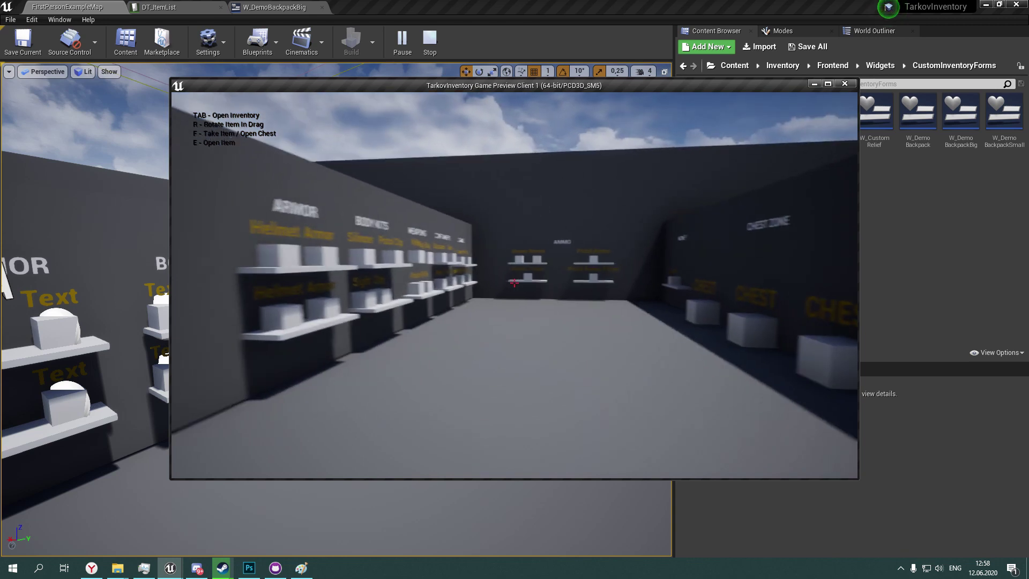
key(w)
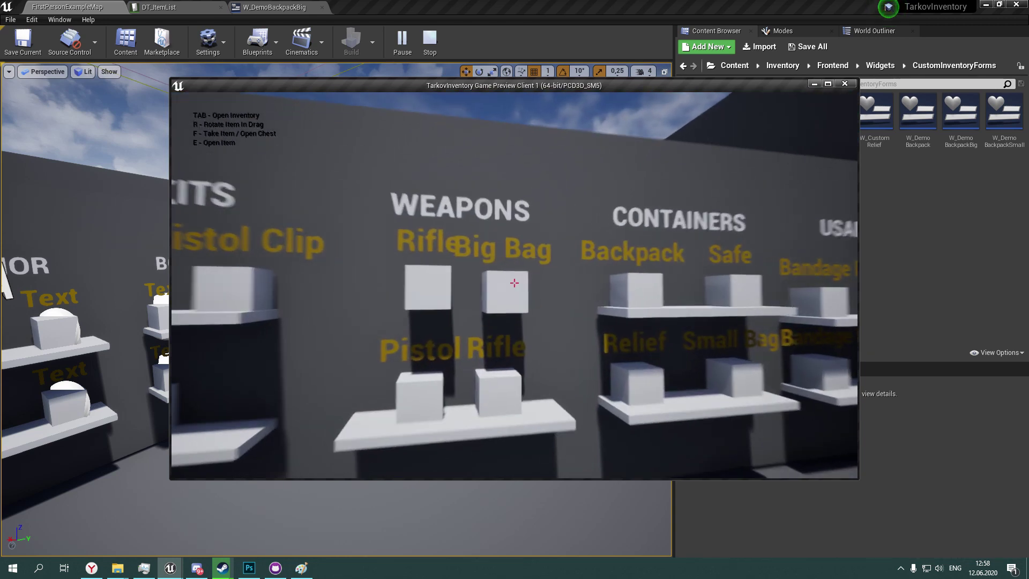
key(s)
key(w)
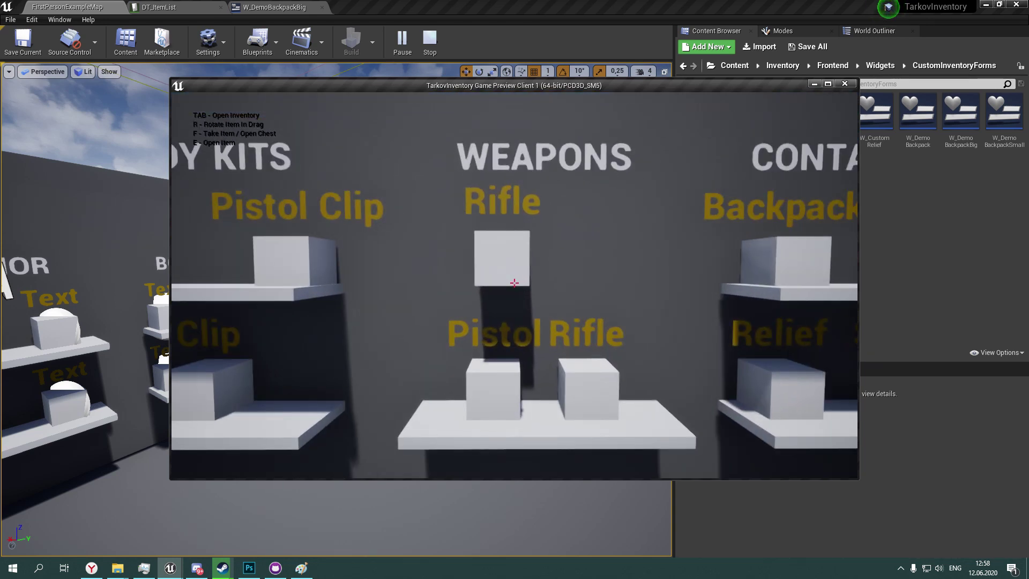
key(f)
Try to move the equipped rifle into the Big Bag's second slot grid, and stop the game preview.
key(Tab)
key(s)
drag(203, 296, 483, 239)
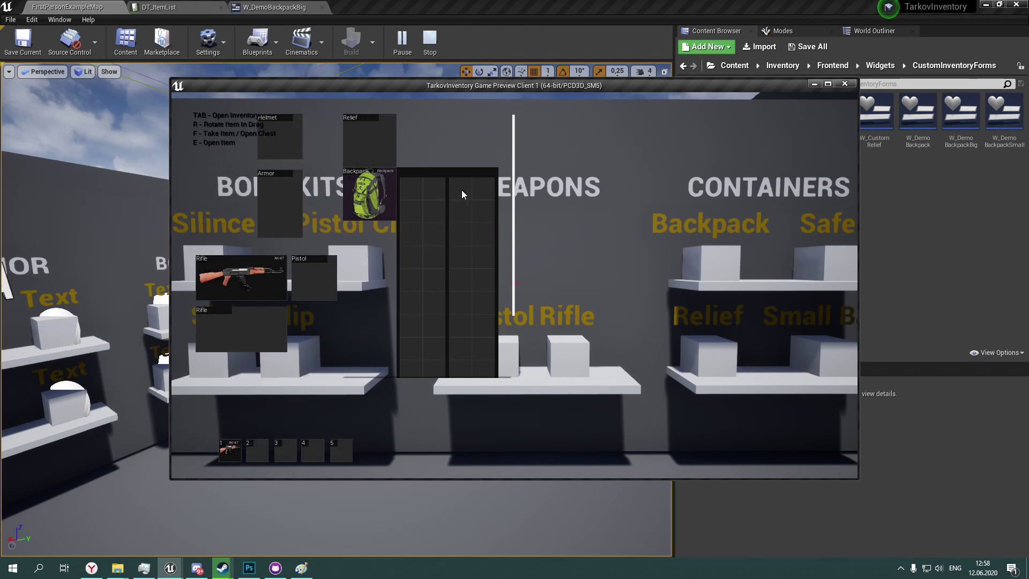
click(430, 47)
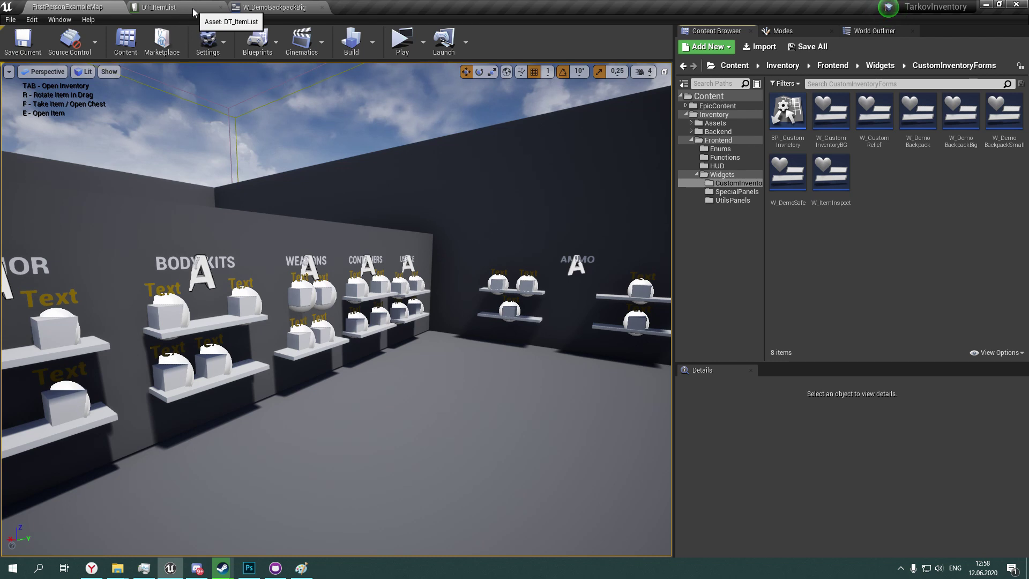
Open the BFL_InventoryFunctions blueprint from the Inventory/Backend/Functions folder.
click(742, 201)
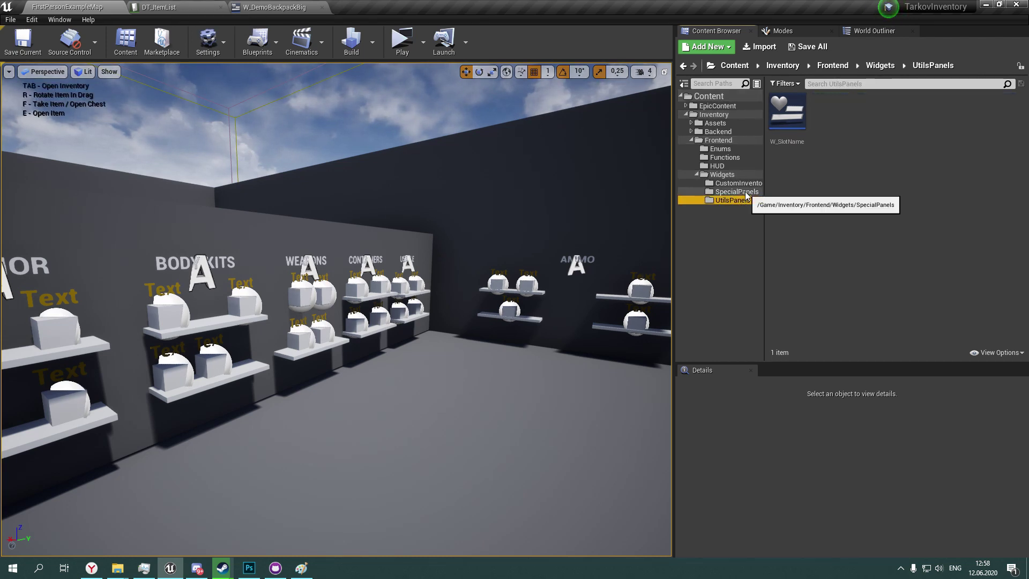
click(726, 156)
click(721, 133)
double_click(798, 134)
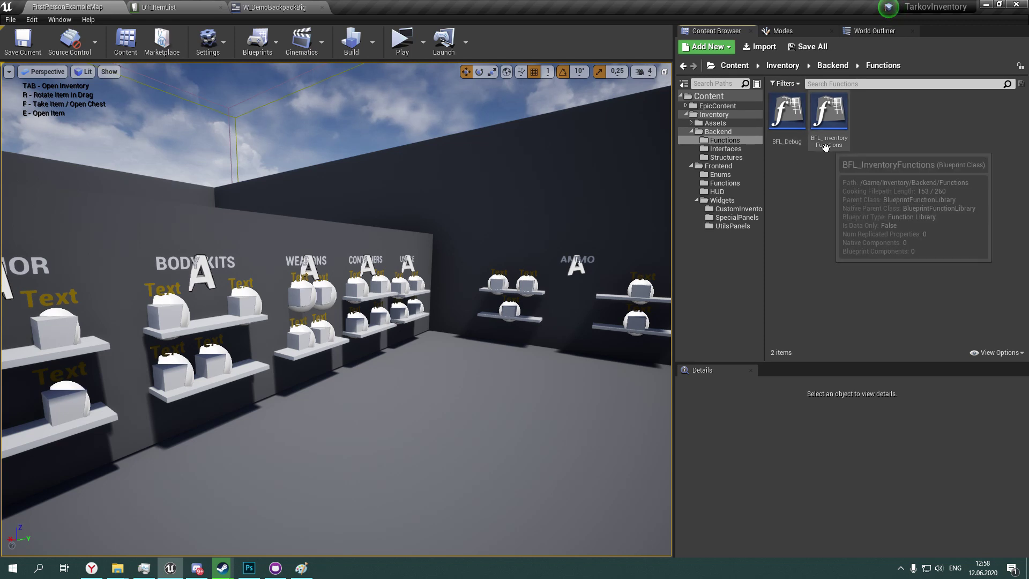
click(821, 140)
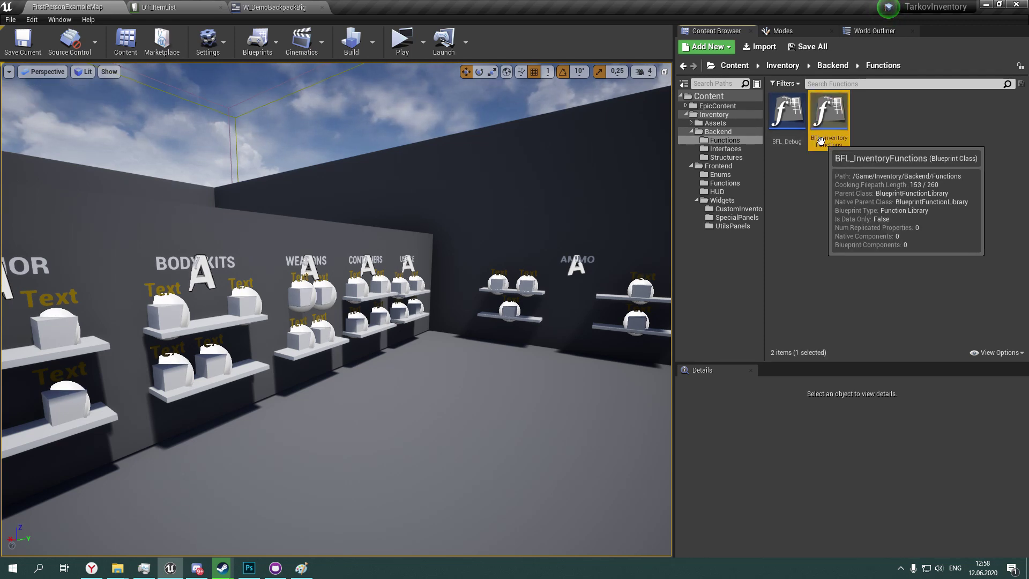
double_click(820, 140)
Add an entry to the MAP local variable's default value in InventoryWidgetToStruct, with W_DemoBackpackBig as its key.
click(47, 233)
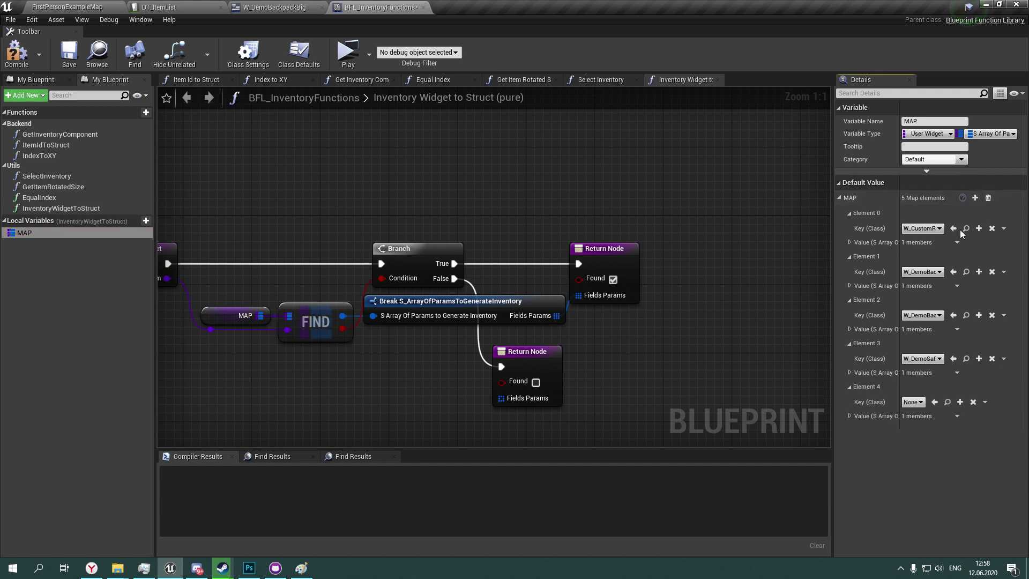
click(913, 402)
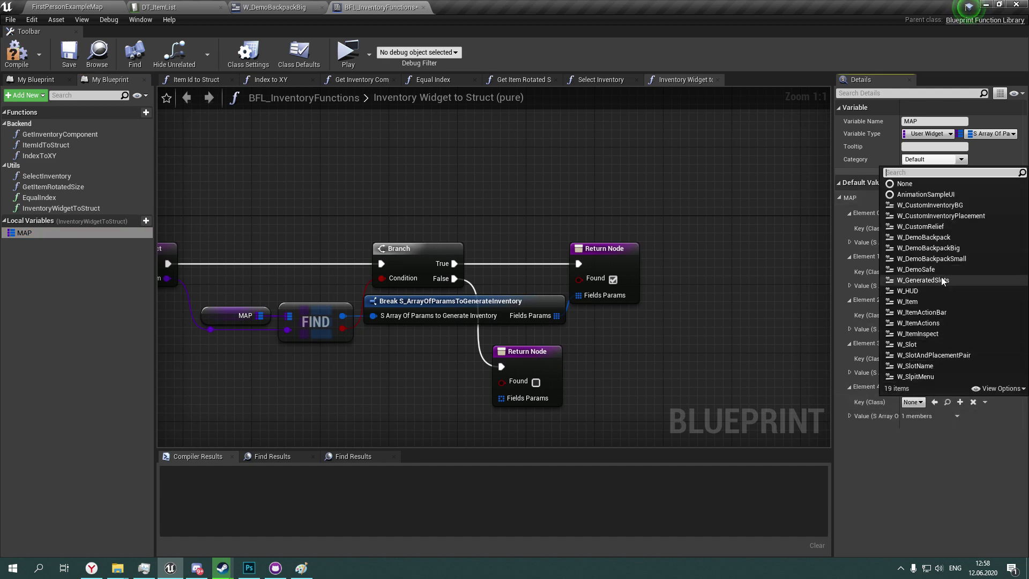
click(952, 249)
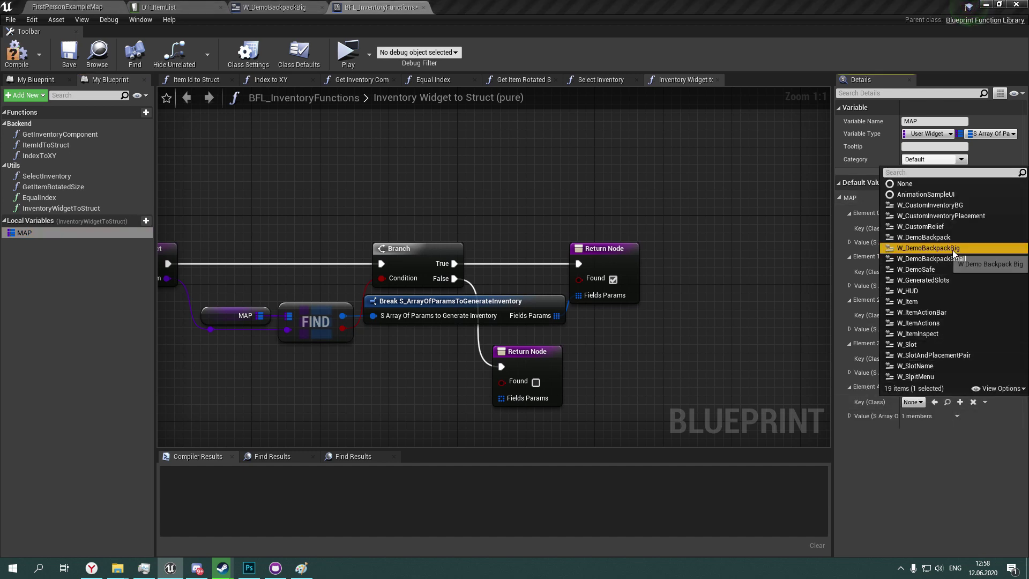
Give the W_DemoBackpackBig map entry two FieldsParams elements with SIZE_X 2 and SIZE_Y 10 each, and compile and save the blueprint.
click(849, 416)
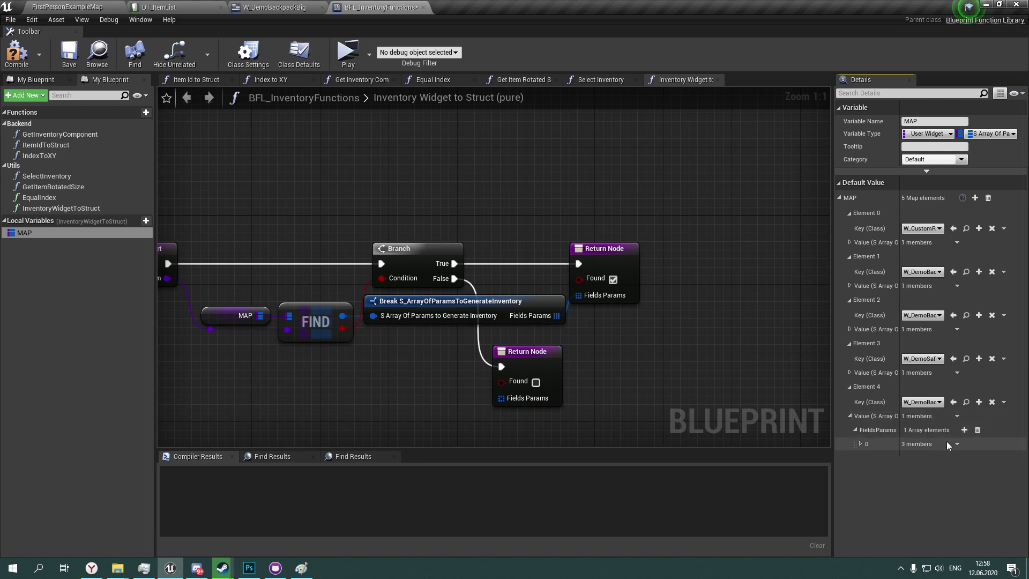
click(860, 443)
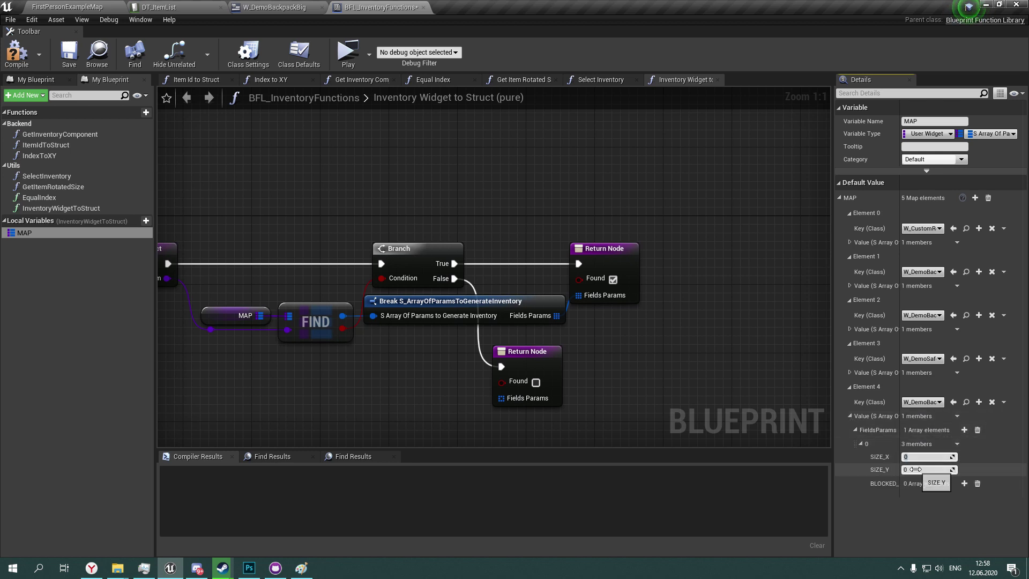
click(964, 430)
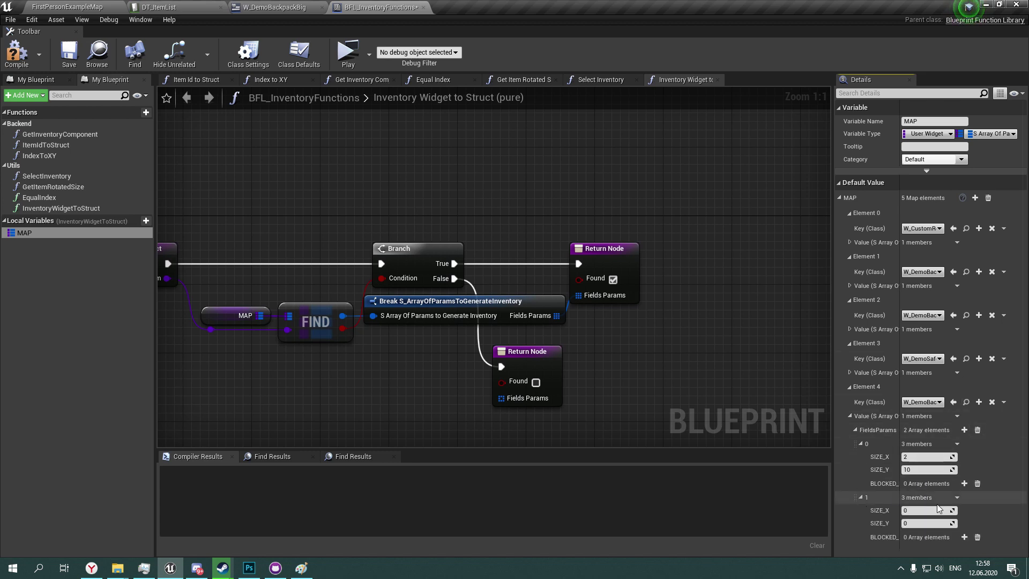
click(939, 509)
text(2)
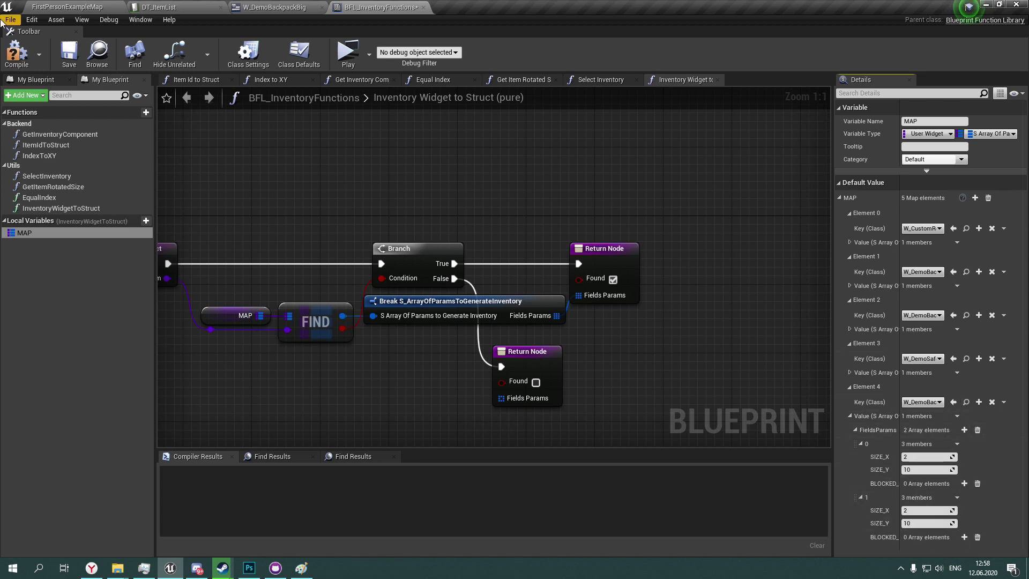
click(17, 54)
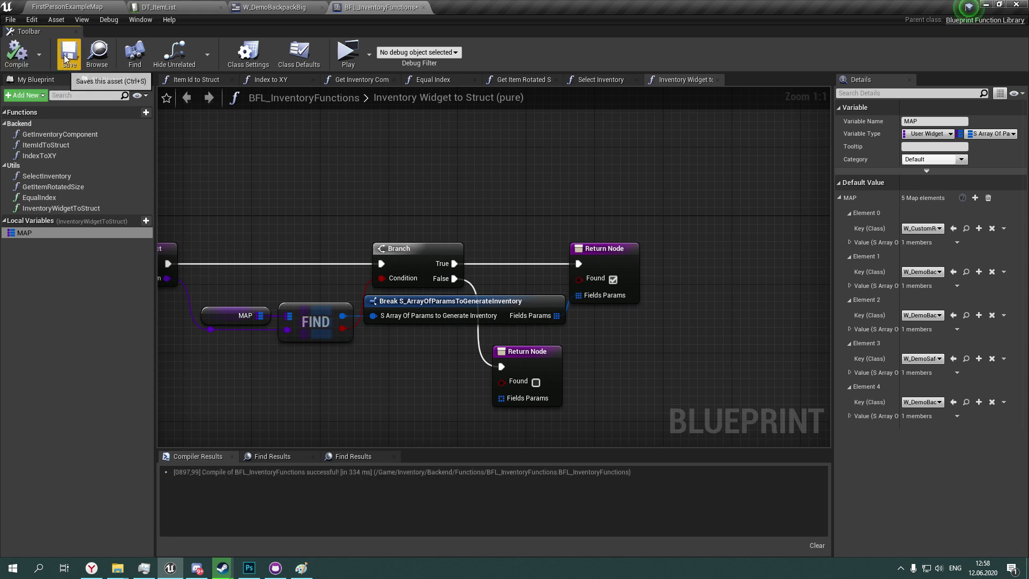
click(850, 416)
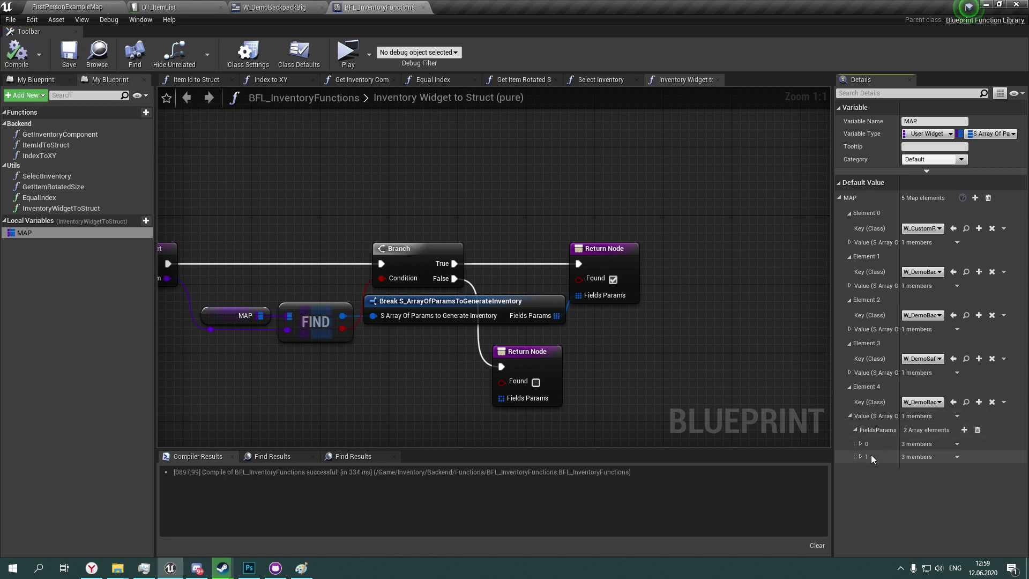
click(860, 443)
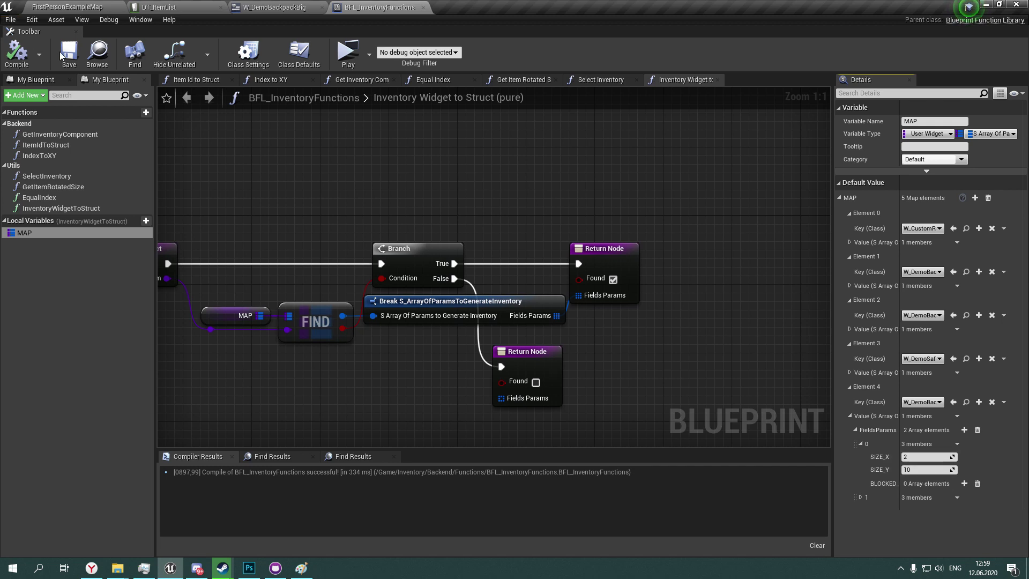
Open the W_DemoBackpackBig widget from the Frontend/Widgets/CustomInventoryForms folder.
click(83, 7)
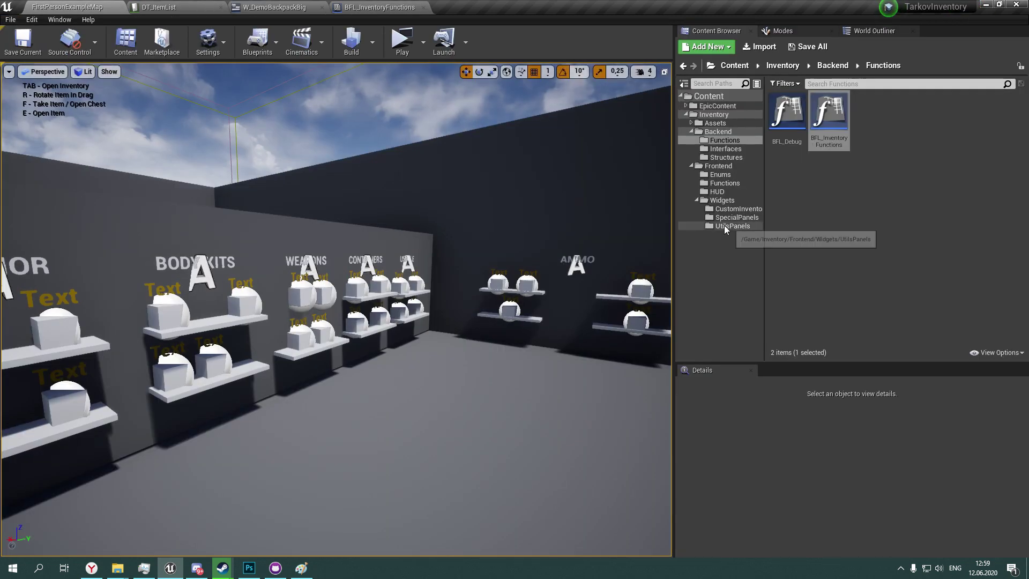
click(737, 205)
double_click(827, 125)
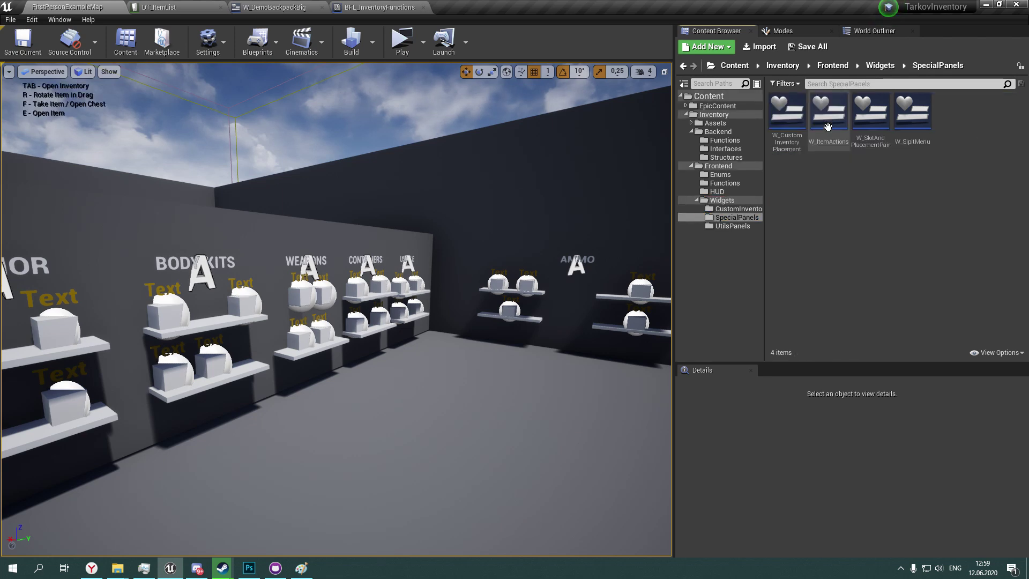
click(744, 210)
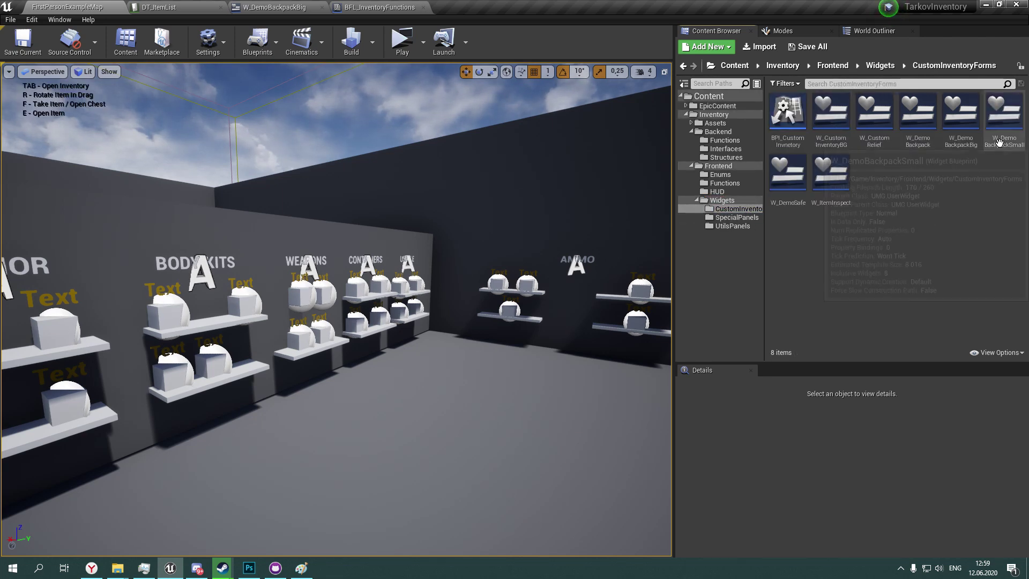
double_click(969, 148)
Assign Field Index values to both slot grids, using 0 for W_GeneratedSlots, and compile and save the widget.
click(391, 262)
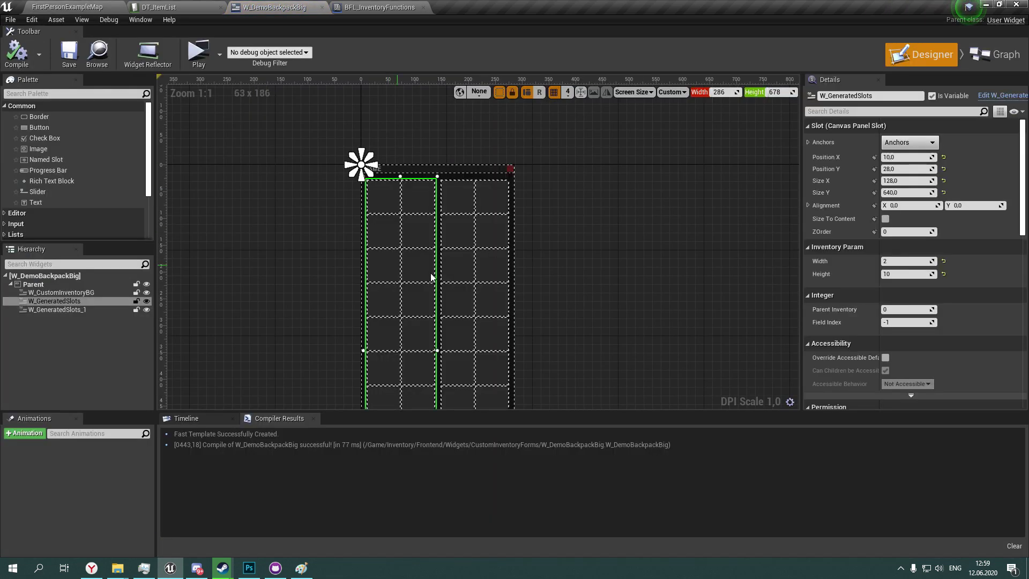
click(475, 252)
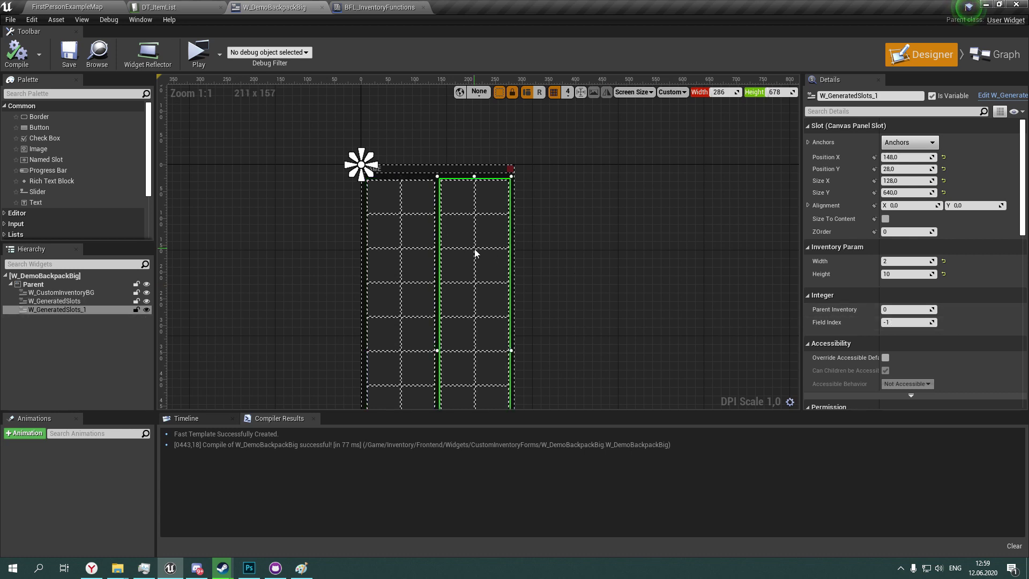
click(407, 275)
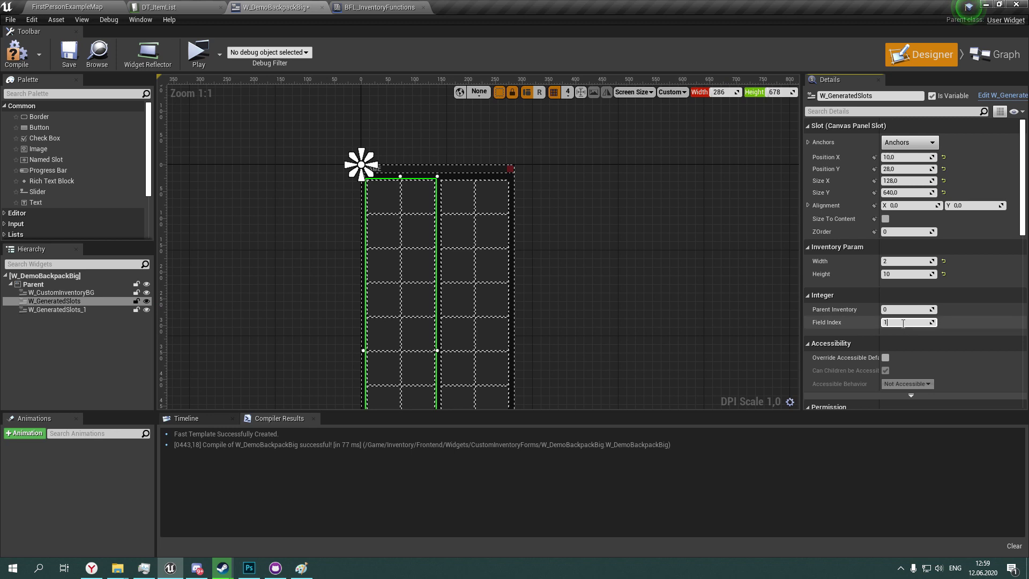
click(502, 279)
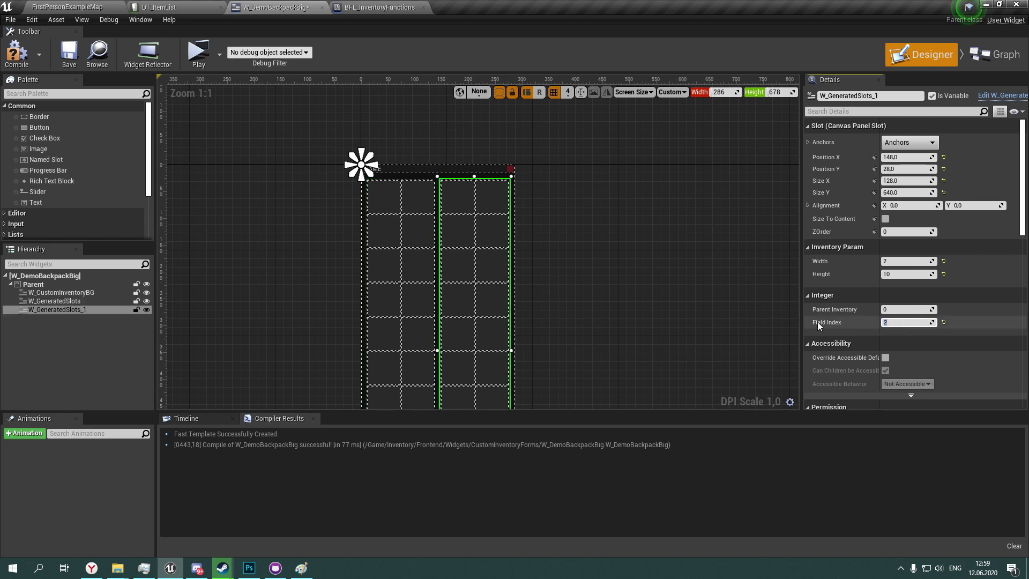
click(401, 286)
click(64, 59)
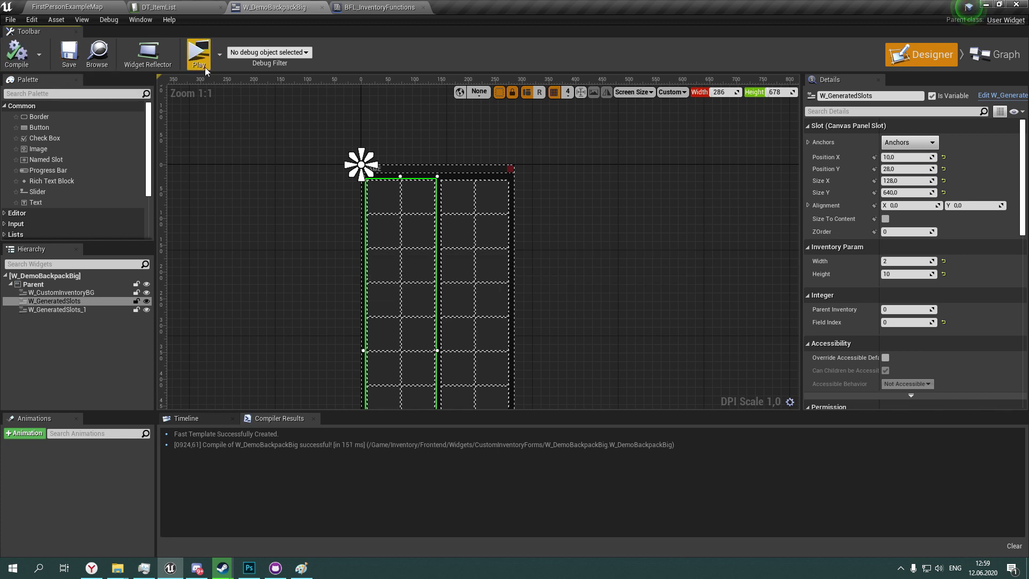
Start the game preview, walk to the WEAPONS shelf and pick up the Big Bag.
click(198, 54)
key(w)
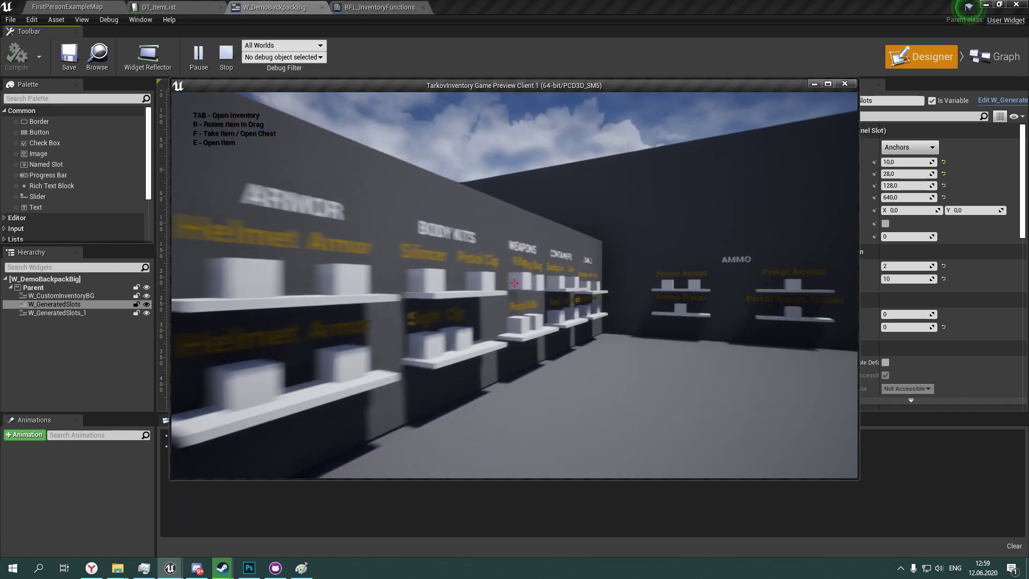
key(s)
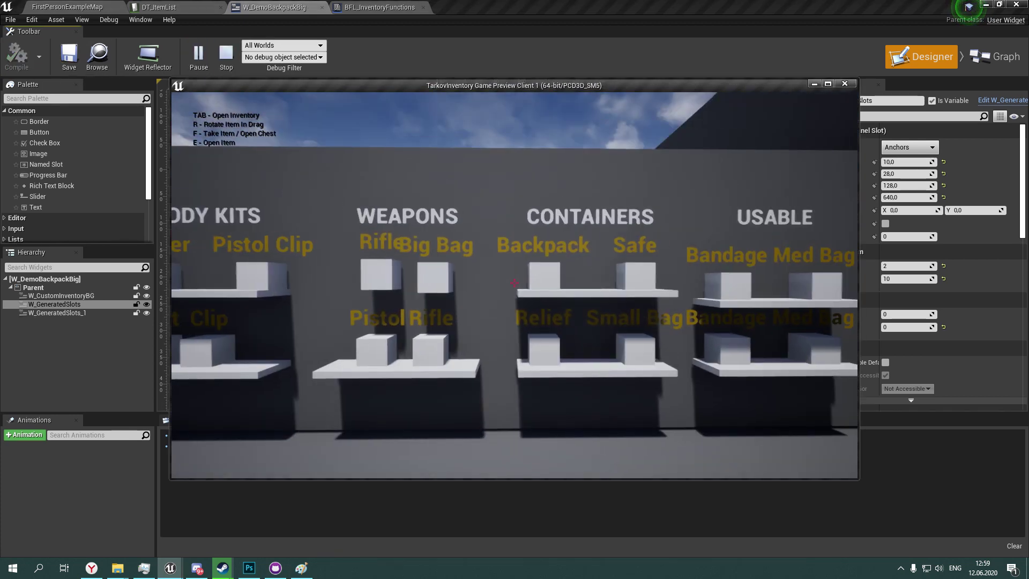
key(w)
key(d)
key(s)
key(a)
key(w)
key(d)
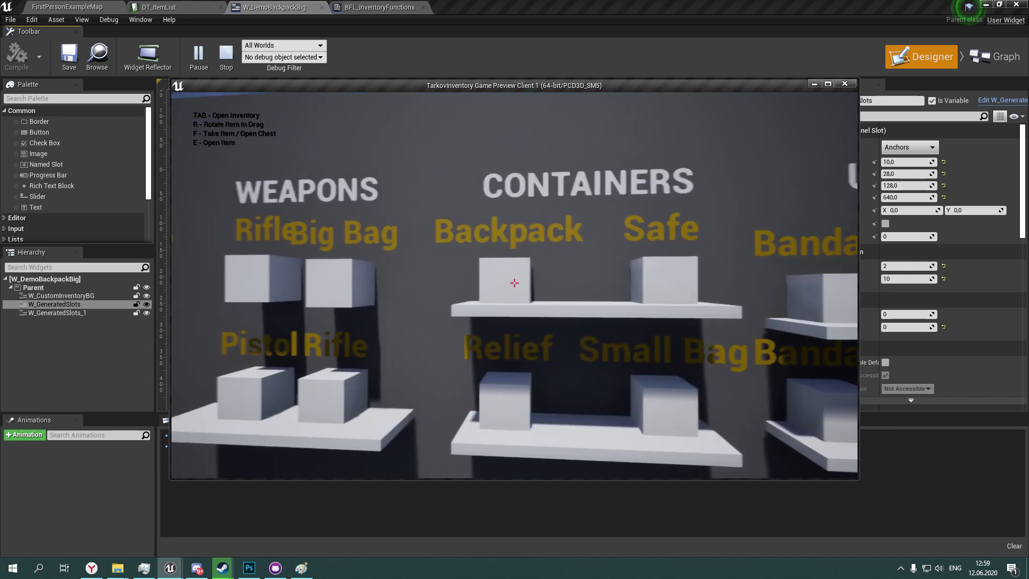
key(w)
key(f)
key(s)
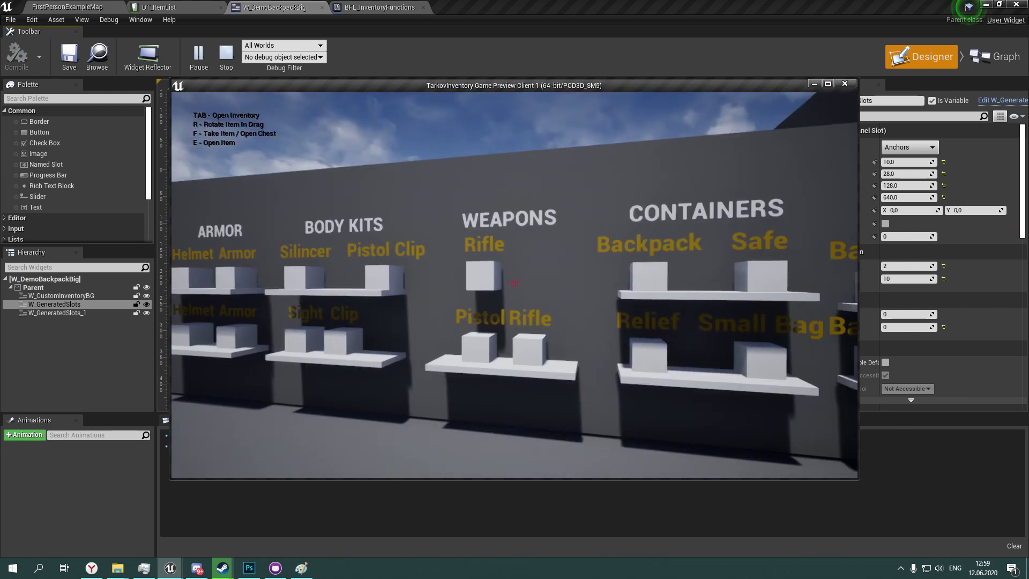
Rotate the equipped rifle while moving it into the Big Bag's second slot grid, and stop the game preview.
key(w)
key(Tab)
drag(252, 276, 432, 240)
key(r)
drag(433, 241, 458, 232)
key(Escape)
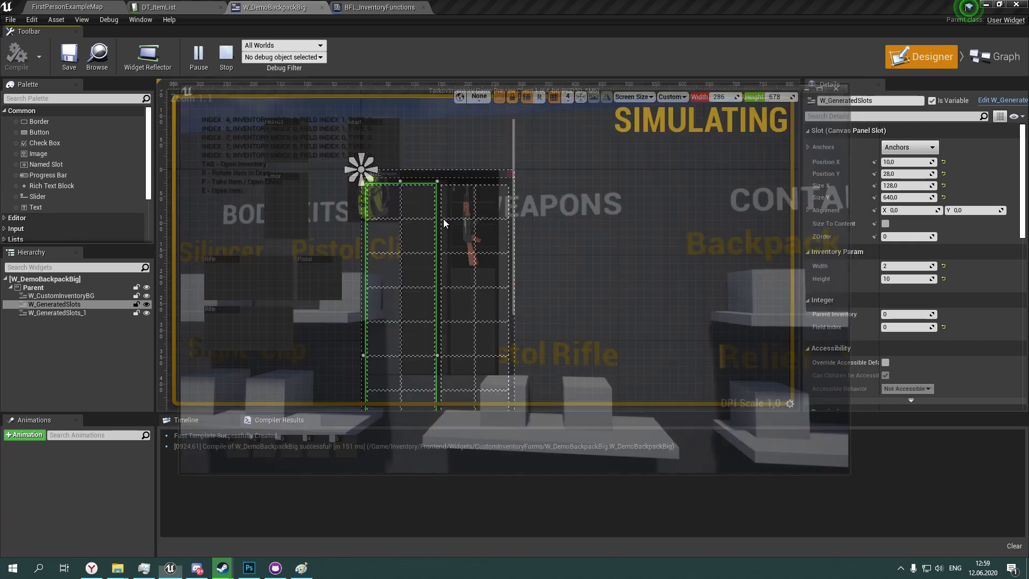
Locate the W_DemoBackpackBig asset in its CustomInventoryForms folder.
click(97, 53)
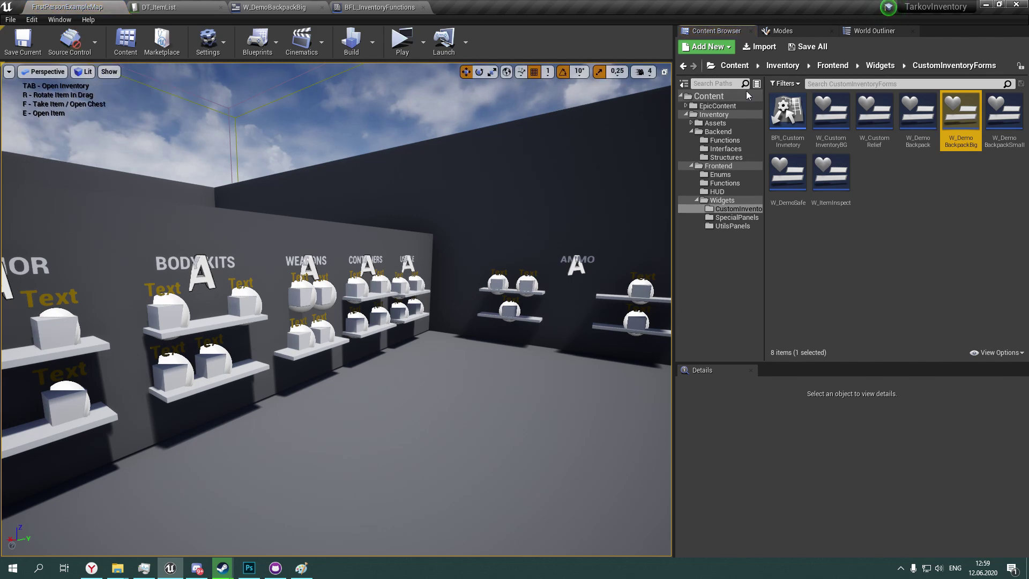